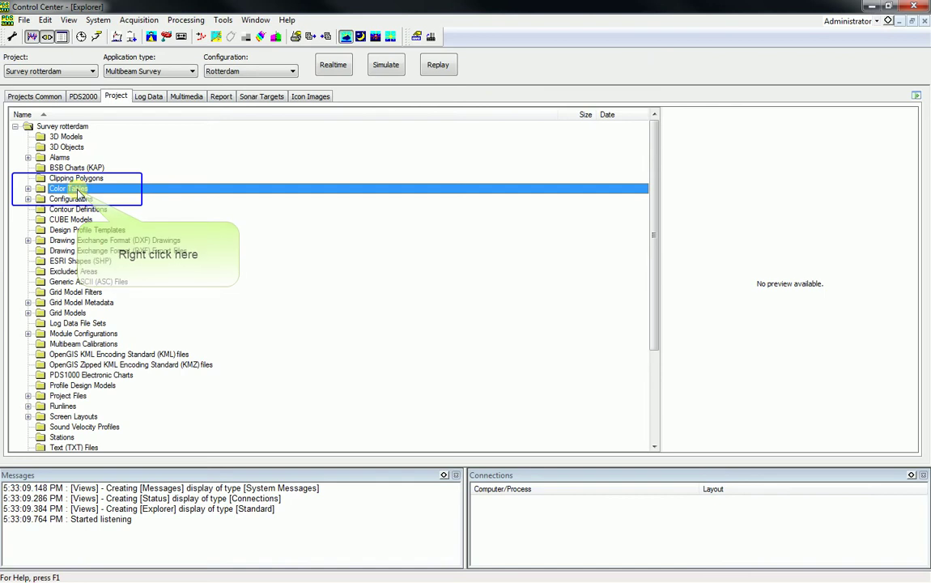
Open the context menu of the Color Tables folder in the Survey rotterdam project explorer.
right_click(79, 191)
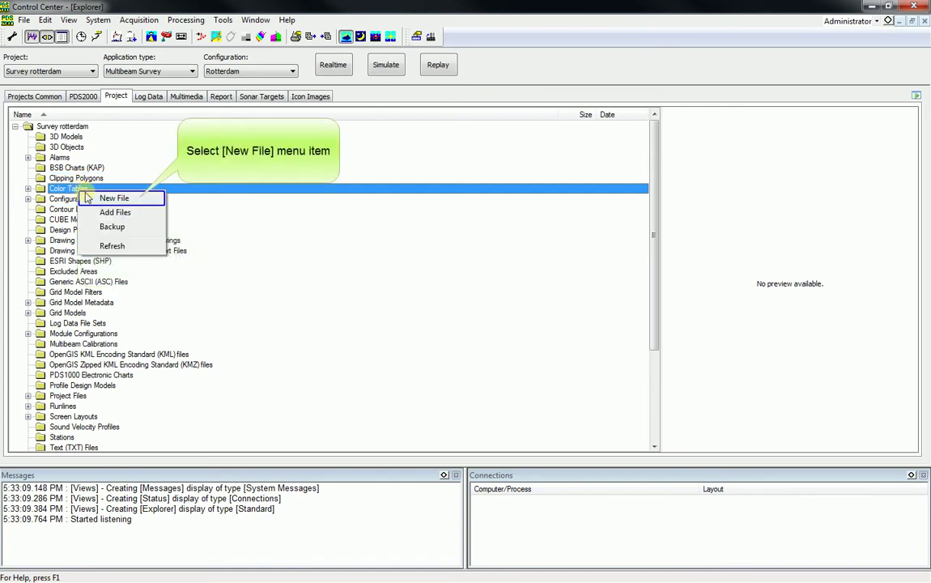
Create a new color table file named 'ColorTable hoek van holland'.
left_click(114, 198)
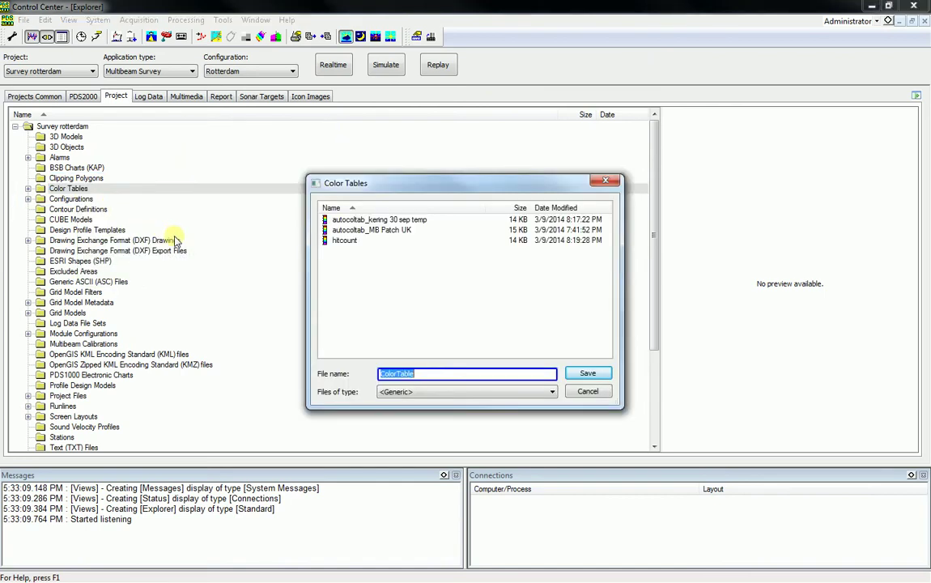
left_click(437, 373)
type("hoek van holland")
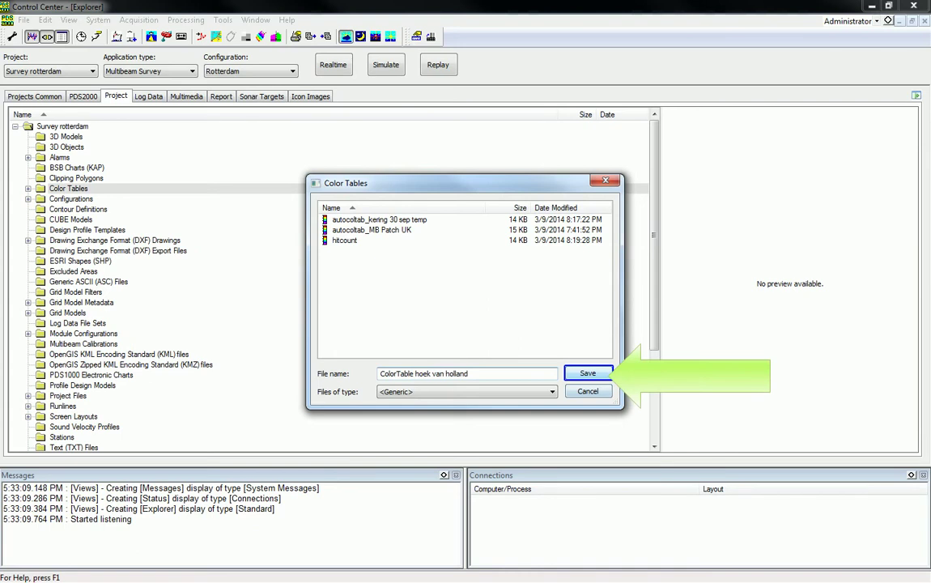
key("Return")
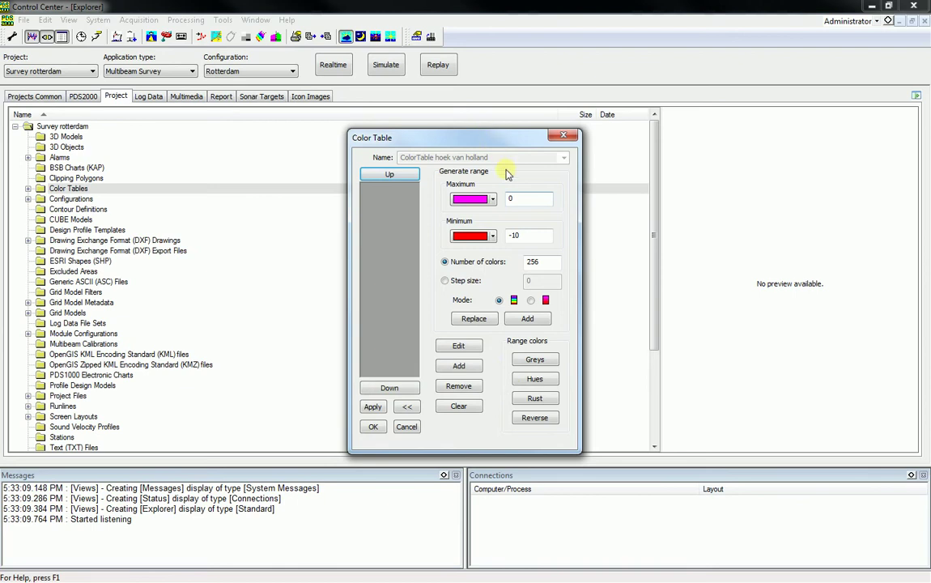
Set the Generate range Maximum to 10 and Minimum to -50.
left_click(521, 197)
key("BackSpace")
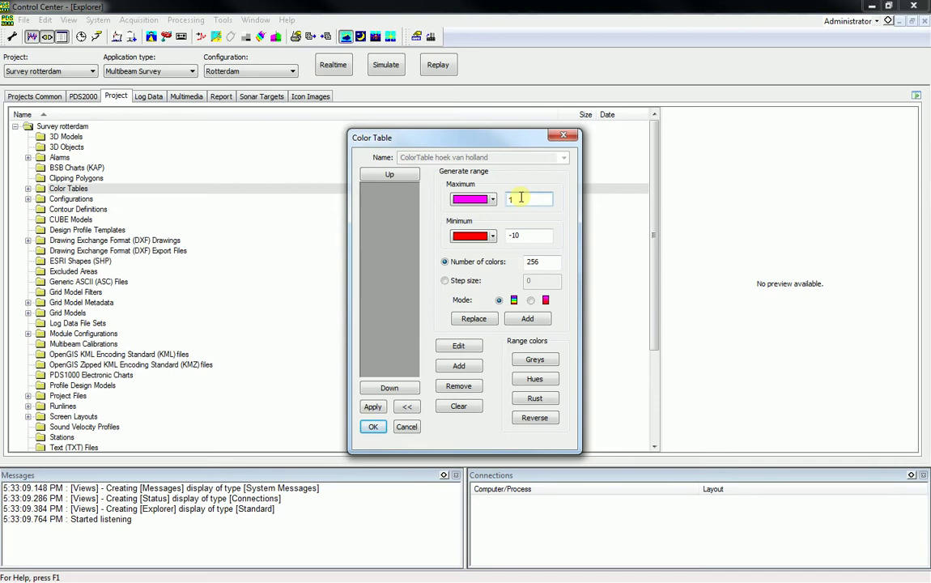
type("10")
left_click(522, 235)
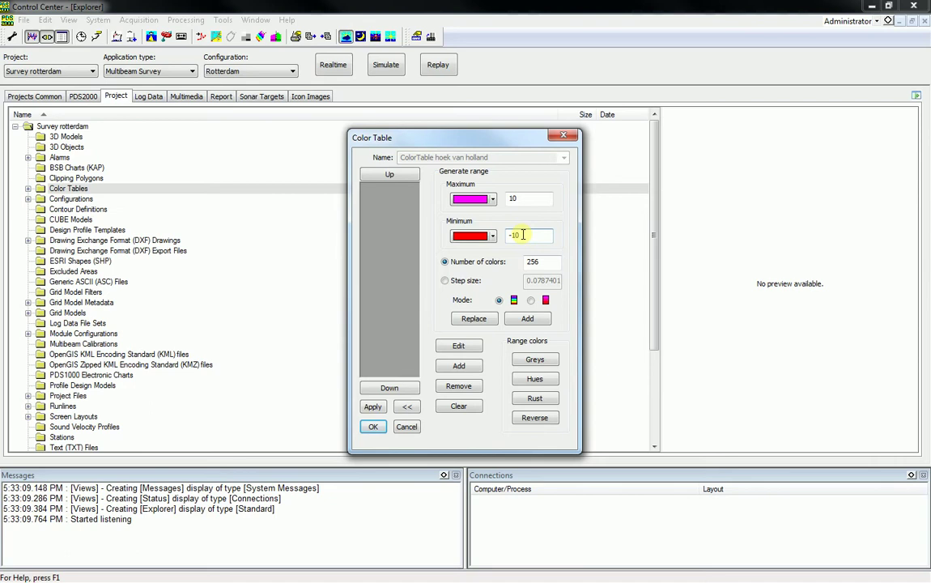
key("BackSpace")
key("BackSpace")
type("50")
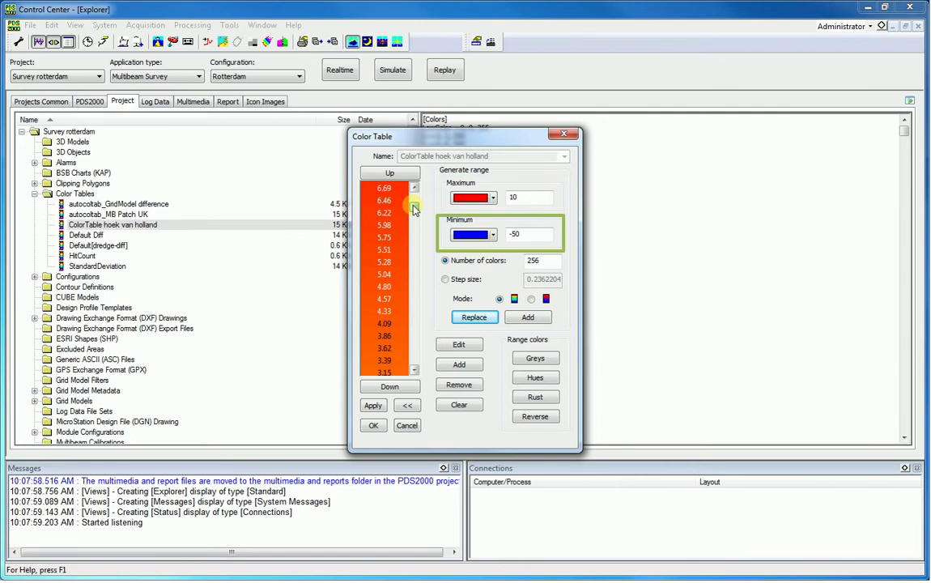
mouse_move(413, 209)
left_mouse_down()
mouse_move(410, 362)
mouse_move(419, 194)
left_mouse_up()
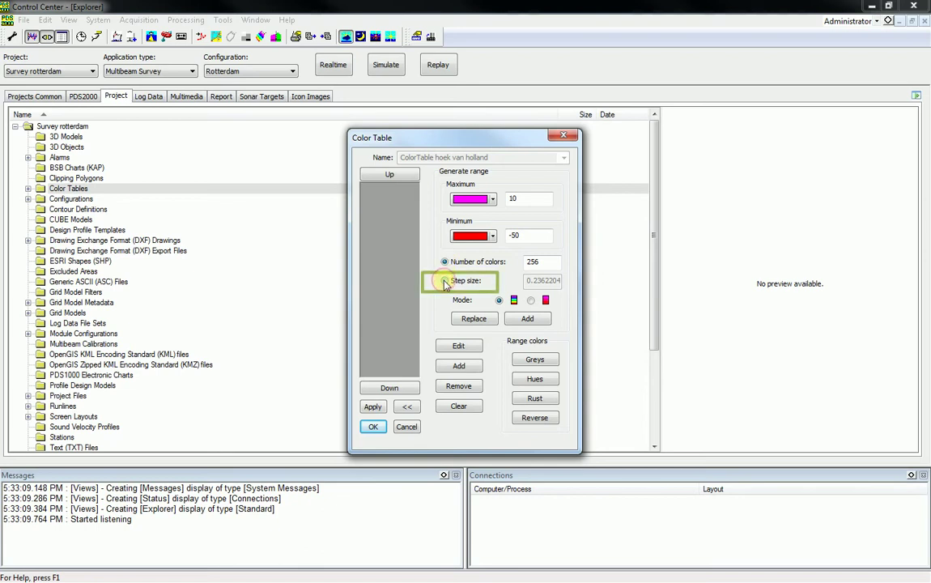
Use step size 1 and regenerate the list into 62 colours from 10.00 to -50.00.
left_click(444, 280)
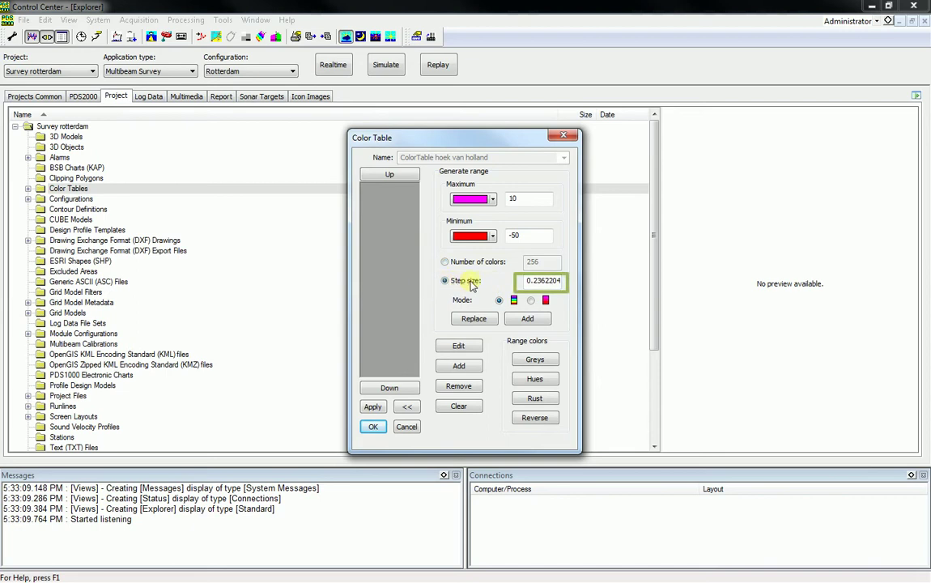
double_click(528, 281)
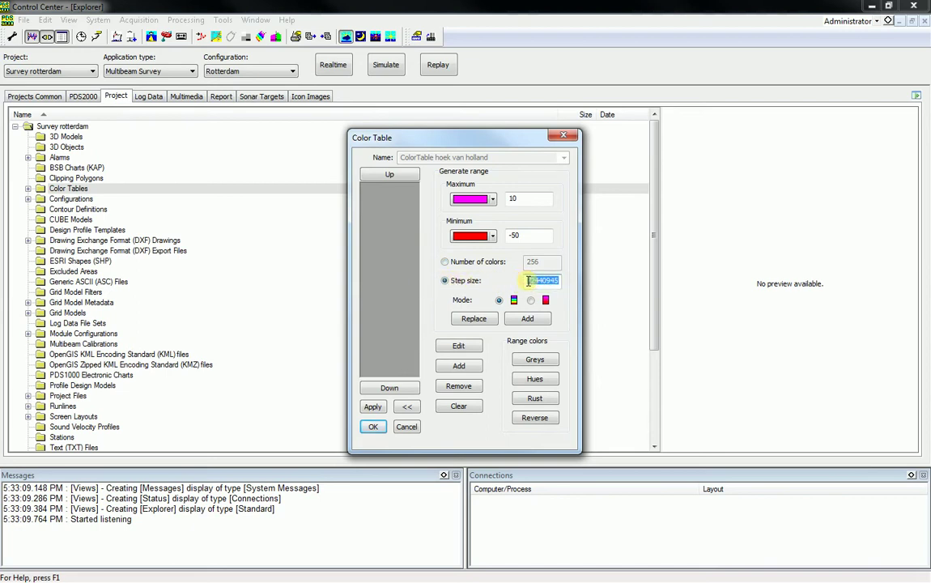
key("BackSpace")
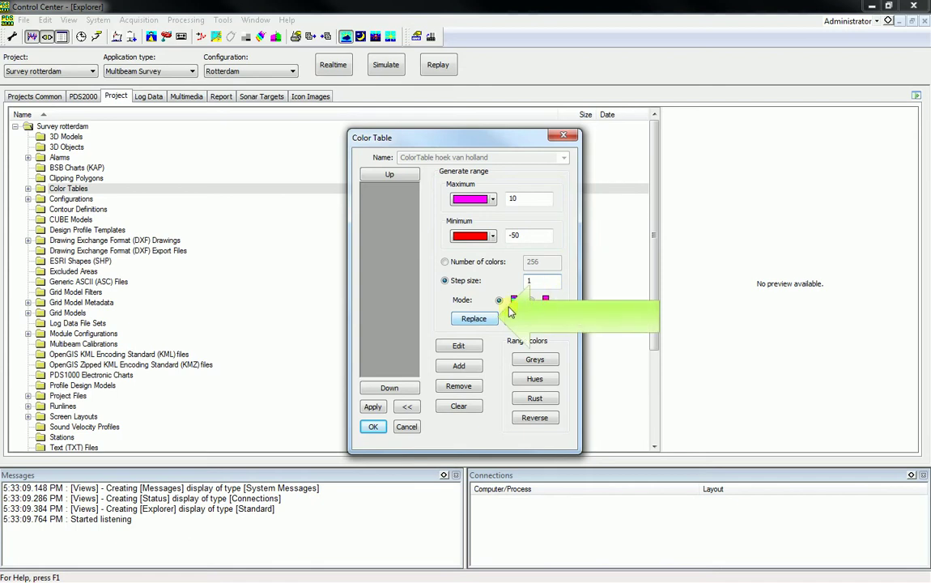
left_click(484, 319)
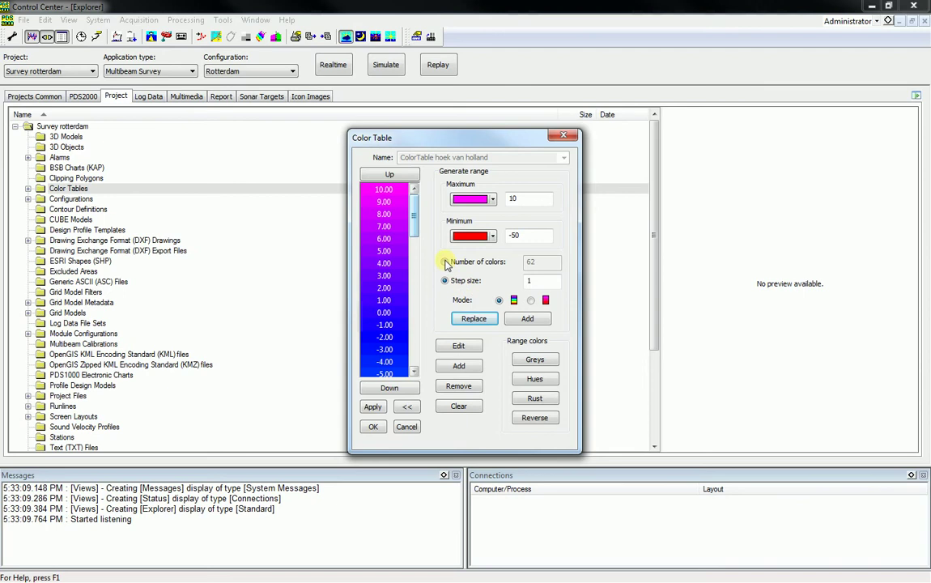
mouse_move(413, 217)
left_mouse_down()
mouse_move(409, 356)
mouse_move(419, 204)
left_mouse_up()
left_click(407, 224)
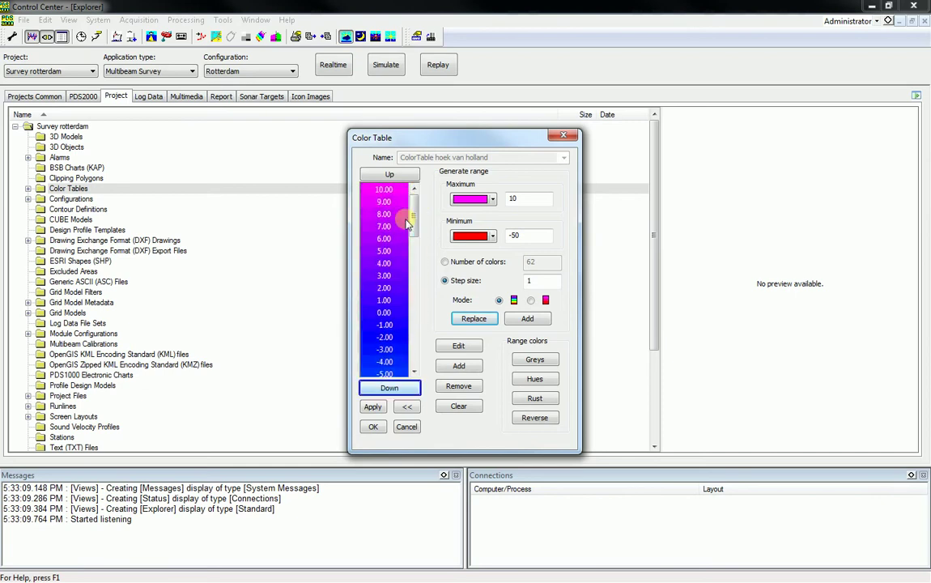
left_click(388, 390)
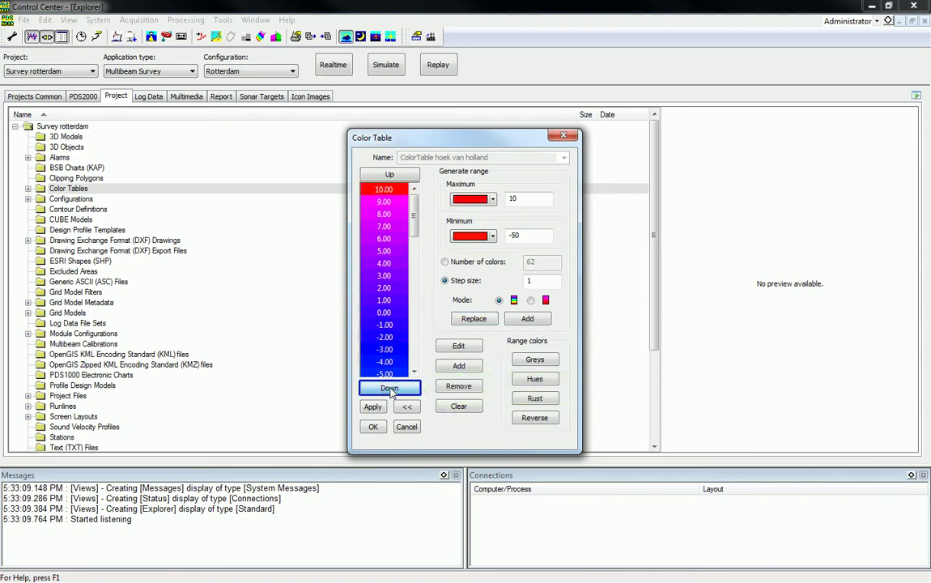
left_click(390, 389)
left_click(389, 388)
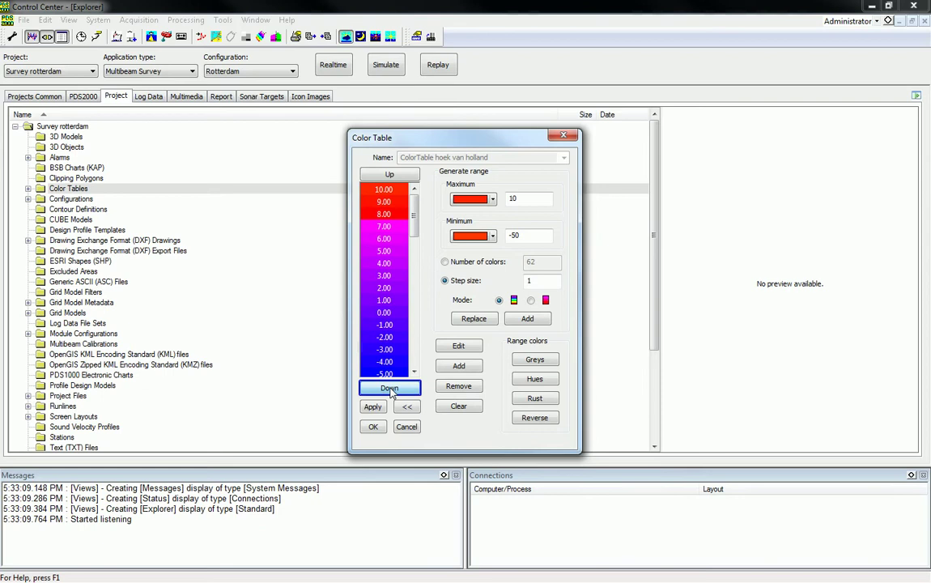
left_click(389, 389)
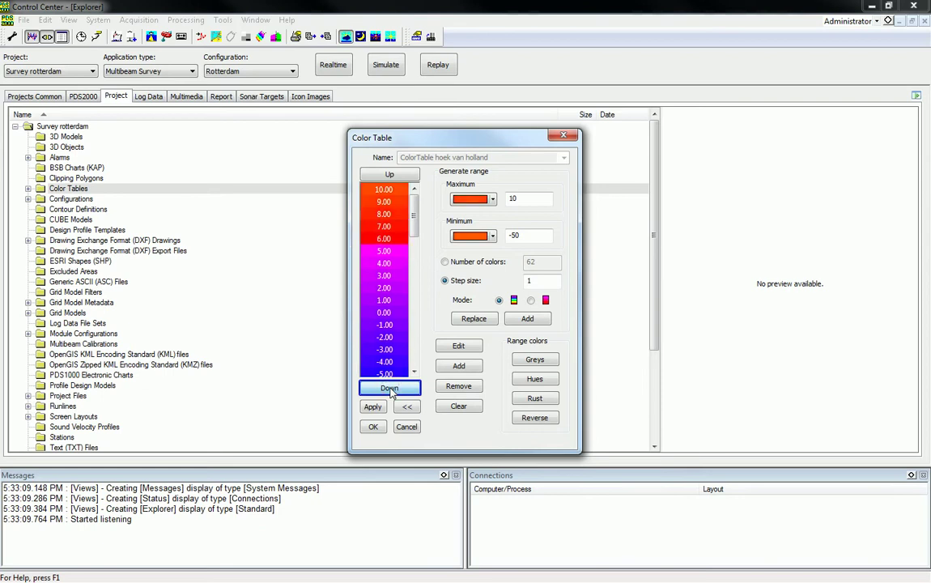
left_click(390, 389)
left_click(389, 388)
left_click(389, 389)
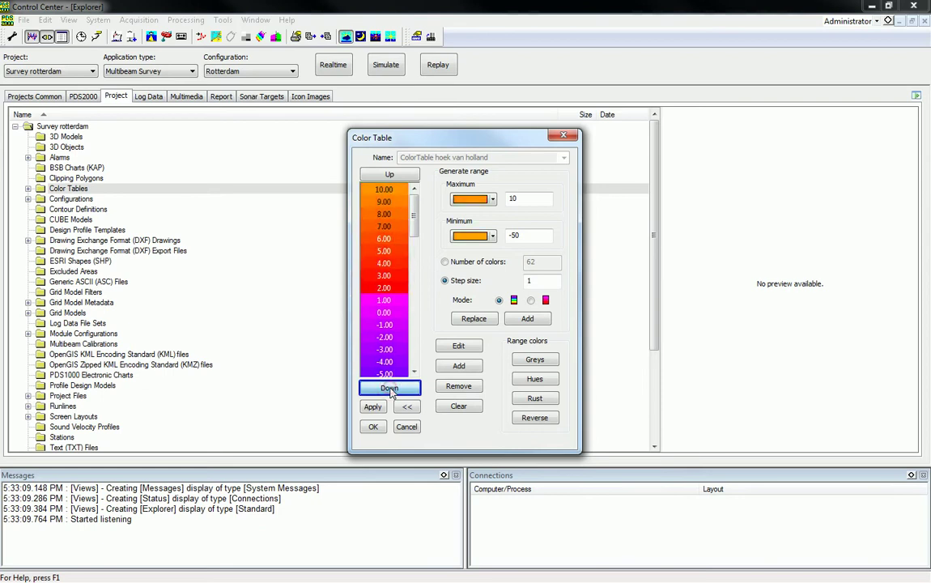
left_click(389, 389)
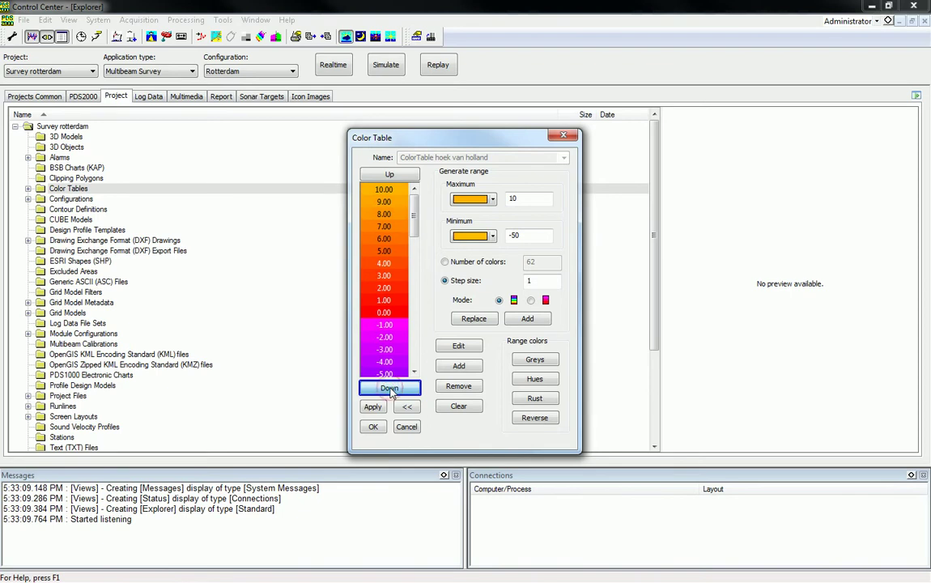
left_click(388, 390)
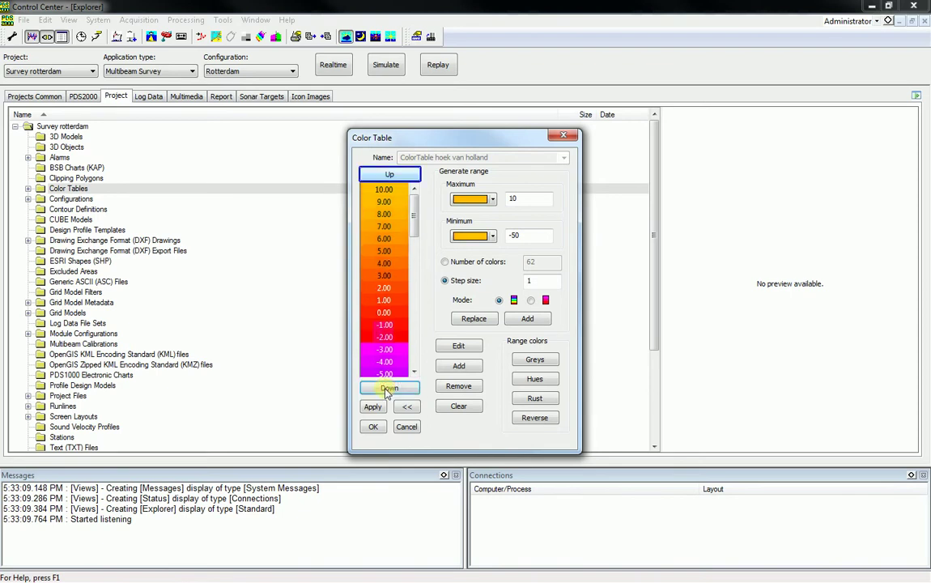
left_click(390, 175)
left_click(390, 176)
left_click(389, 176)
left_click(390, 176)
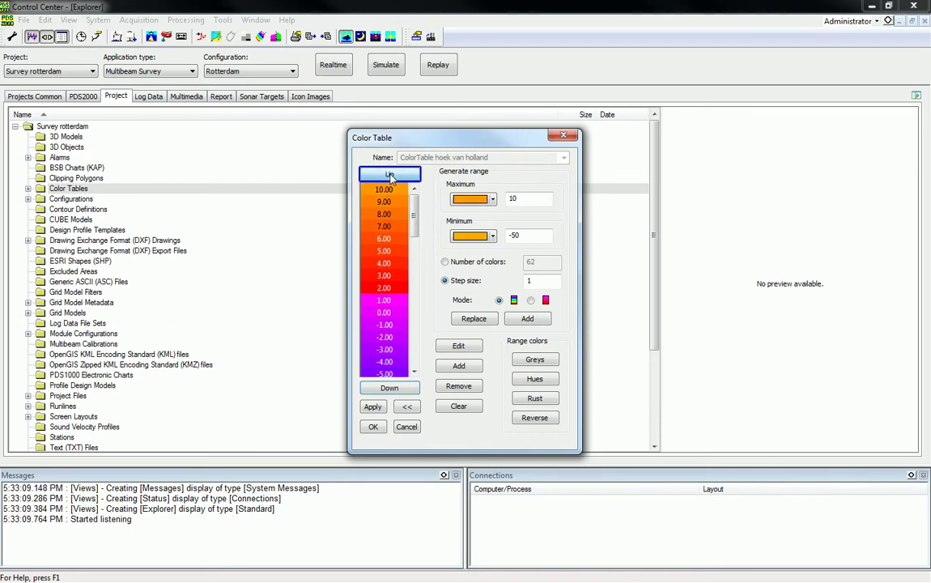
left_click(389, 175)
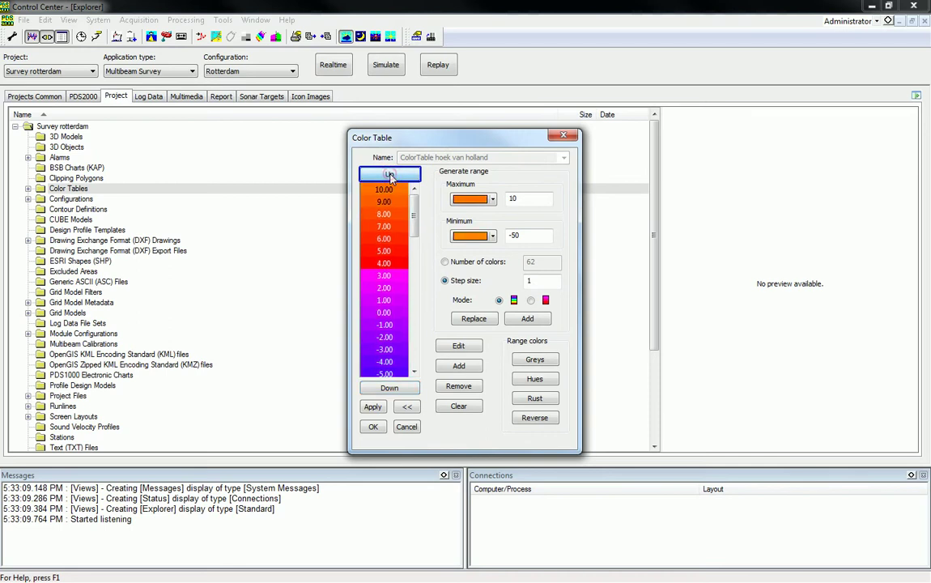
double_click(389, 175)
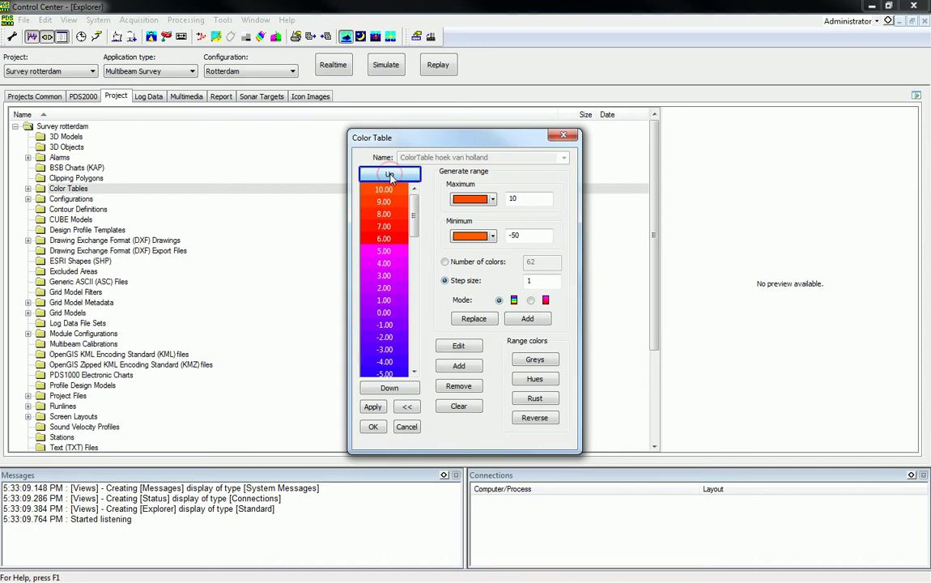
double_click(389, 176)
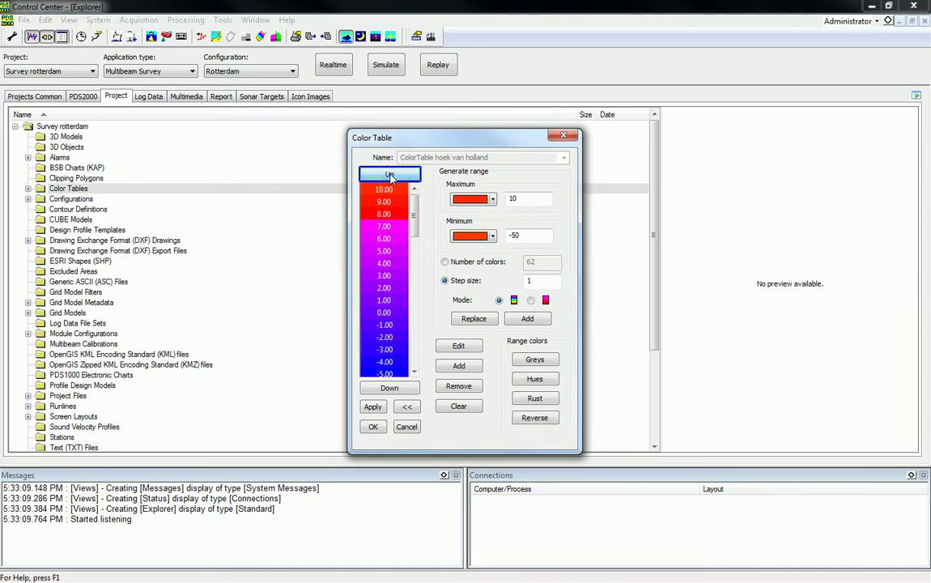
double_click(389, 176)
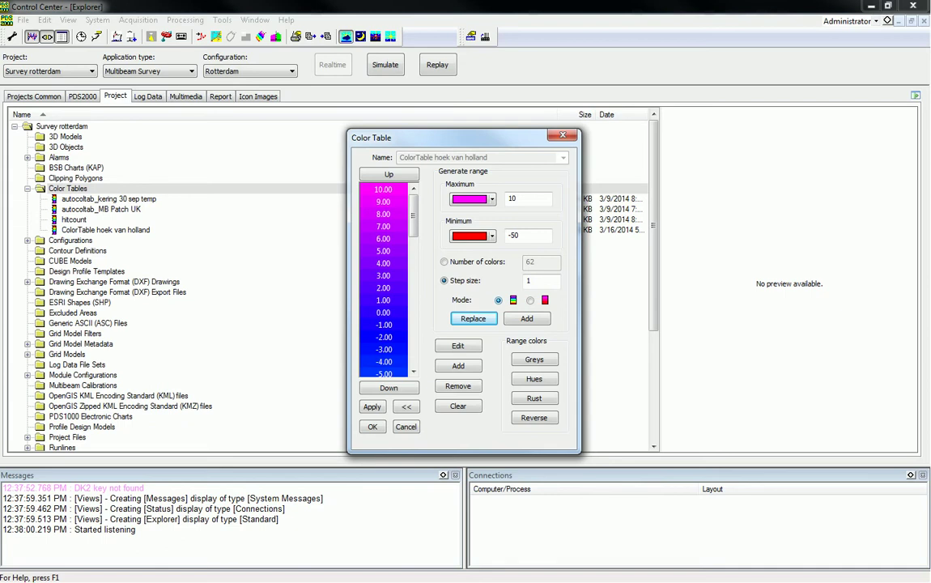
Switch range generation to the third colour mode and regenerate the table.
left_click(498, 300)
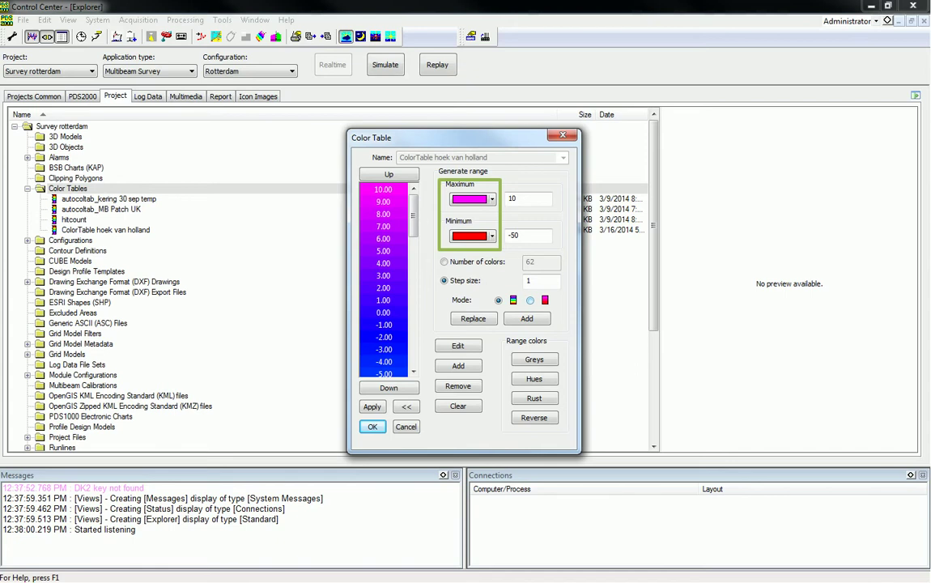
left_click(529, 299)
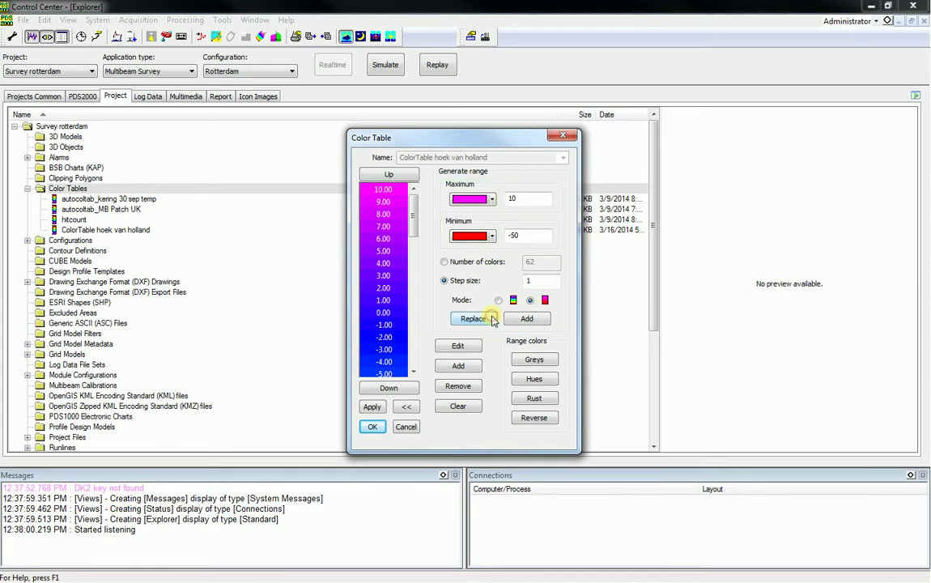
left_click(461, 316)
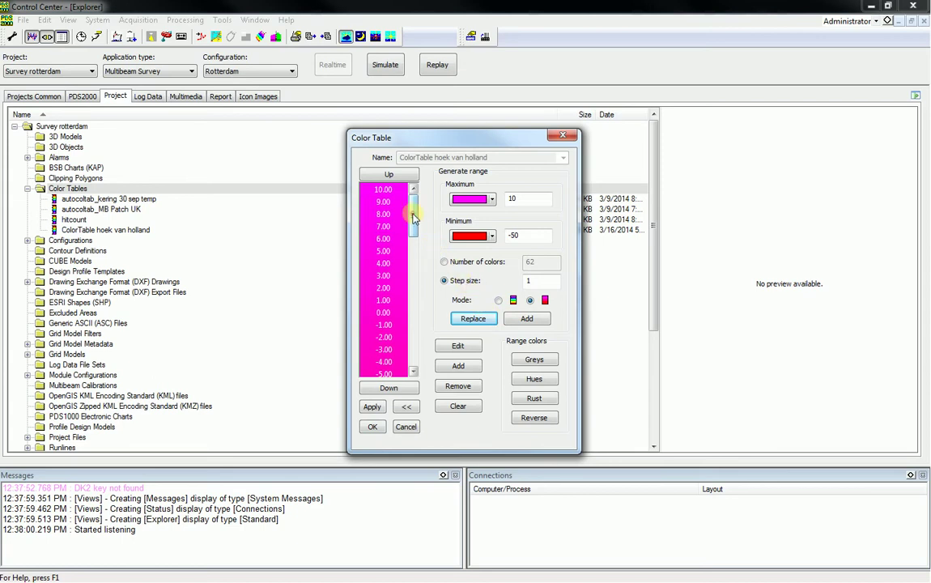
mouse_move(413, 215)
left_mouse_down()
mouse_move(416, 336)
mouse_move(416, 217)
left_mouse_up()
Set the maximum colour to dark green and the minimum to yellow, then regenerate.
left_click(472, 199)
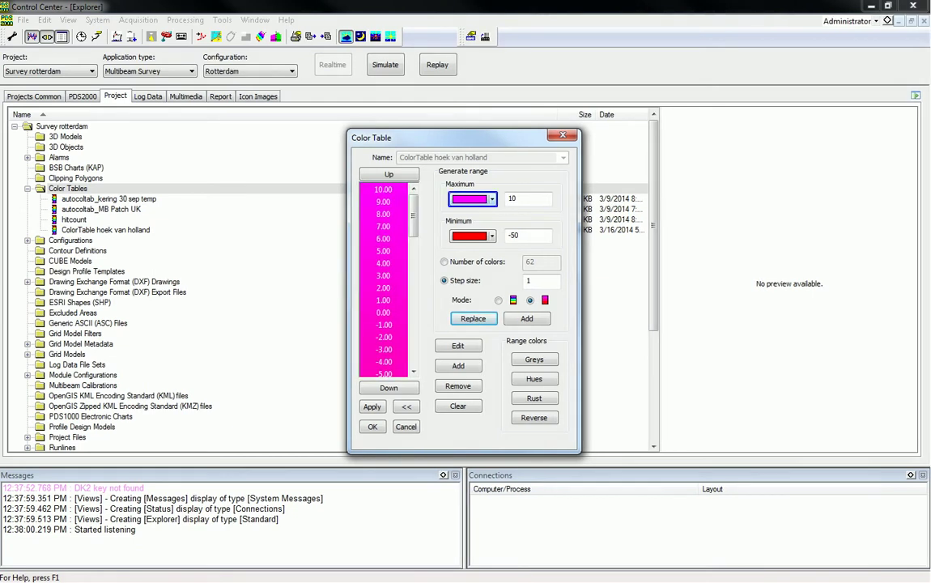
left_click(492, 199)
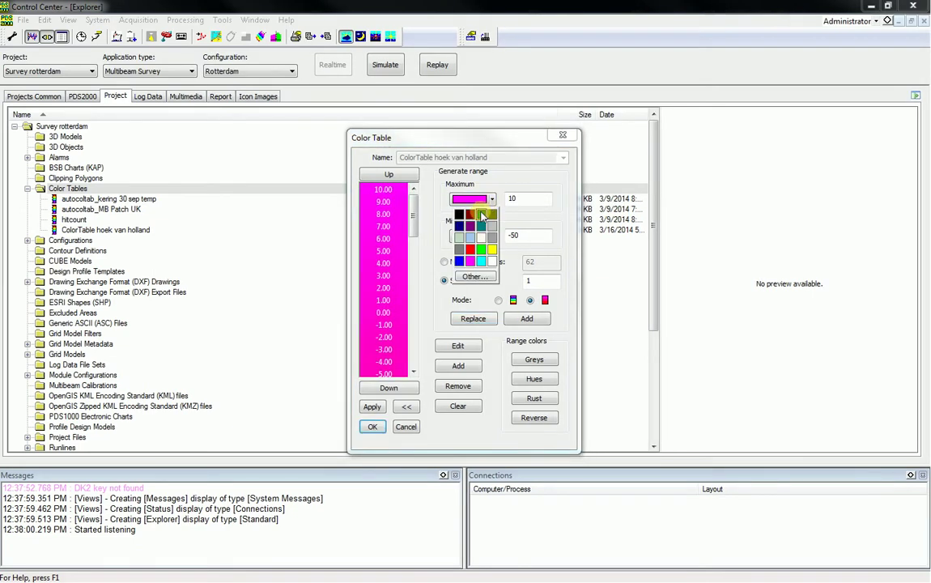
left_click(481, 214)
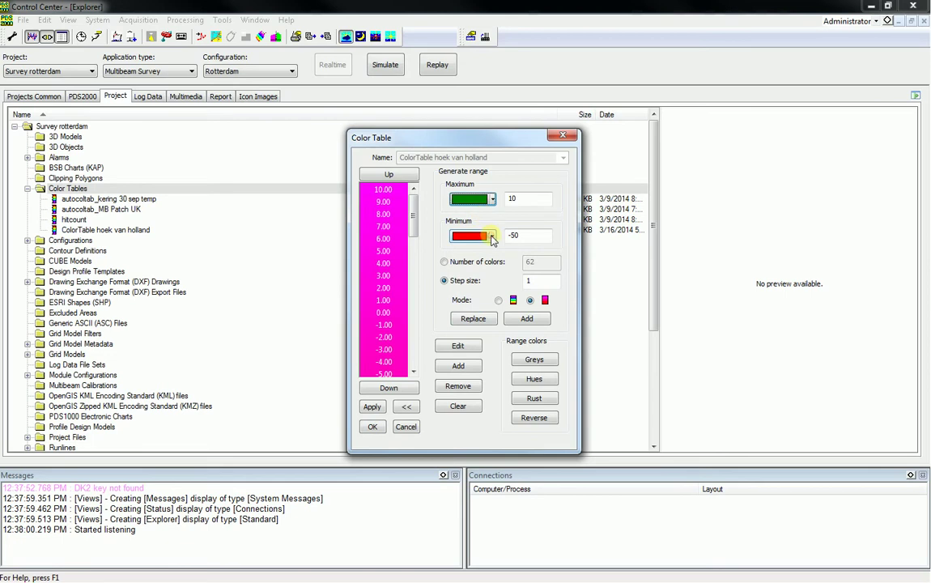
left_click(491, 235)
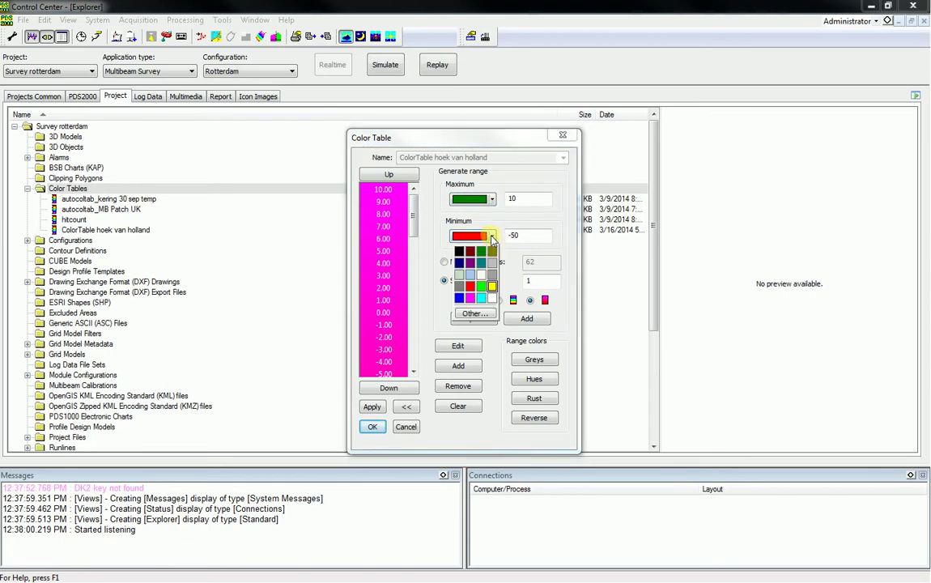
left_click(492, 286)
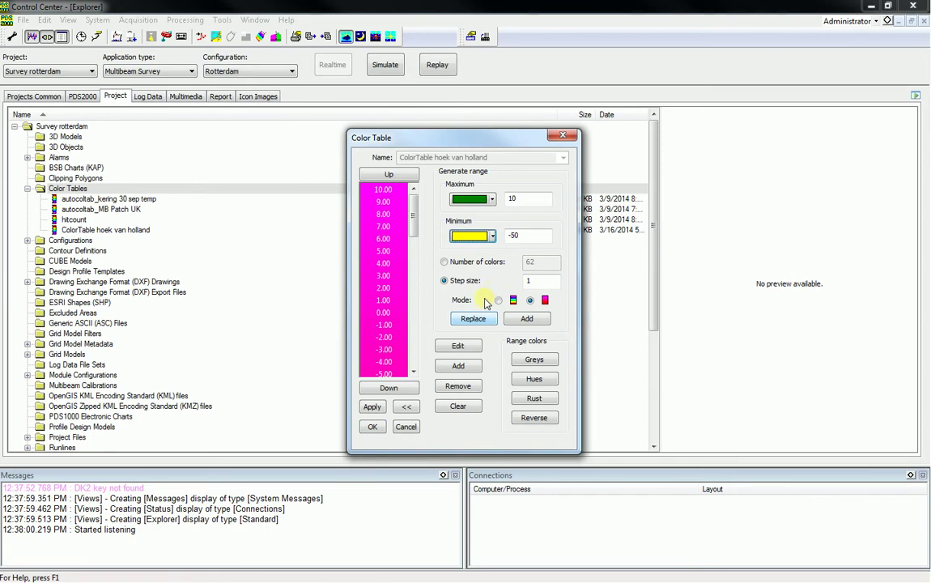
left_click(472, 319)
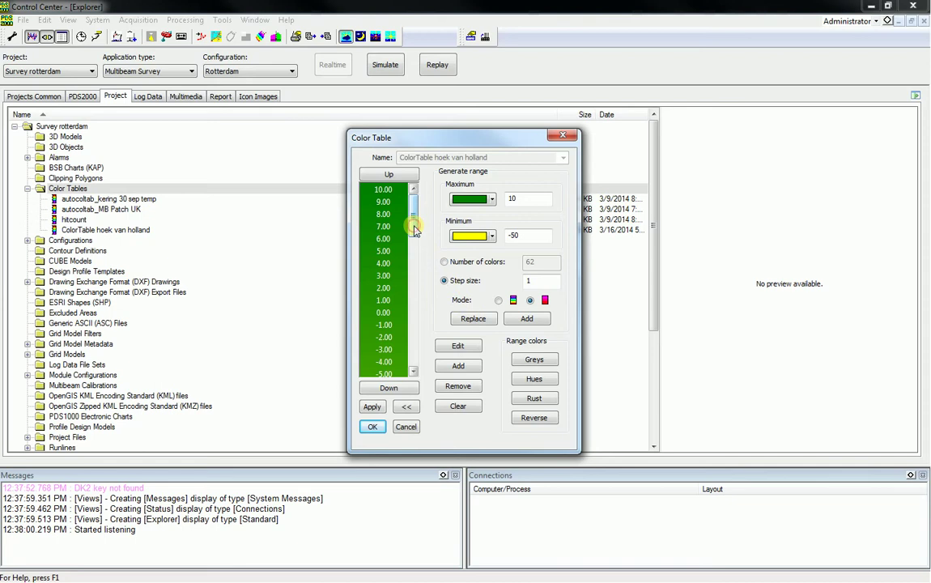
mouse_move(413, 231)
left_mouse_down()
mouse_move(414, 367)
mouse_move(415, 223)
left_mouse_up()
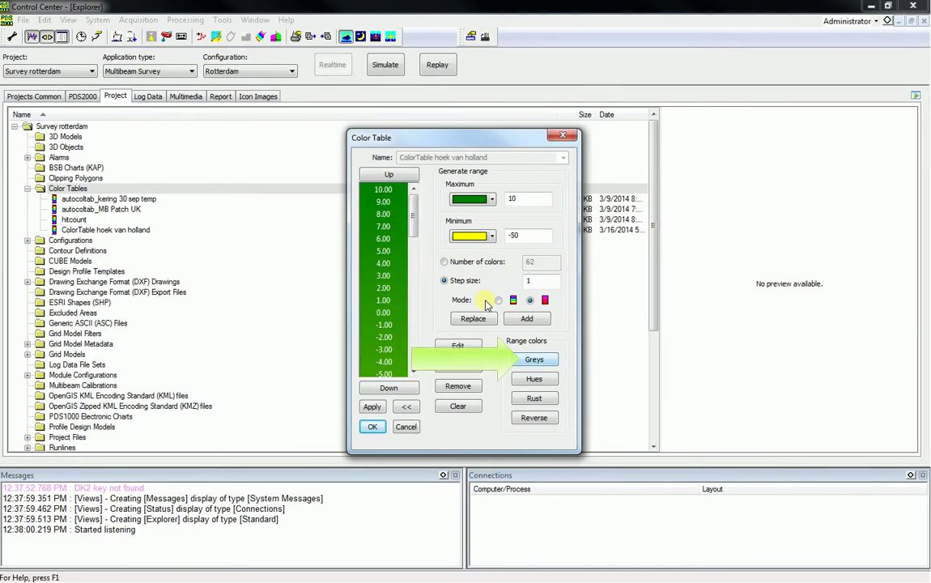
Regenerate the color table using the Greys preset.
left_click(525, 362)
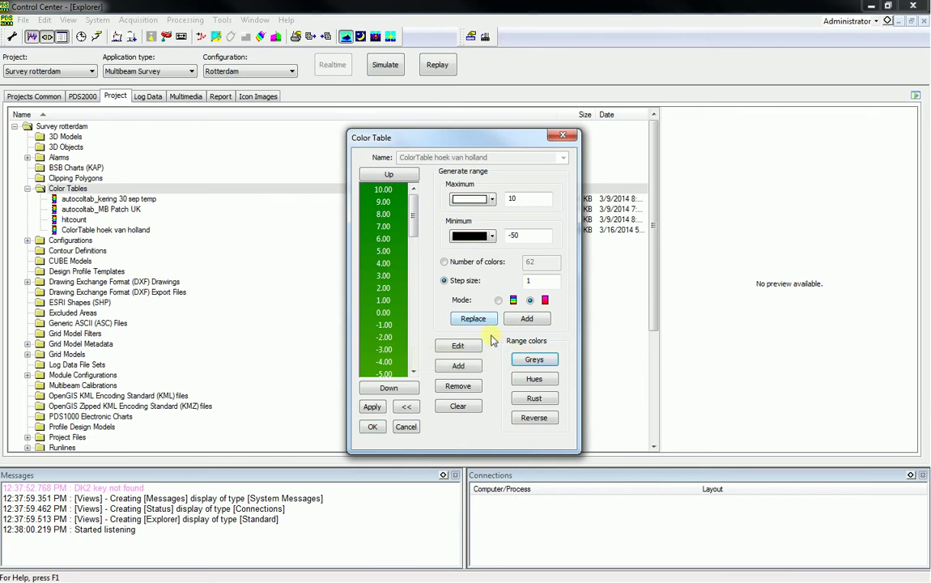
left_click(469, 319)
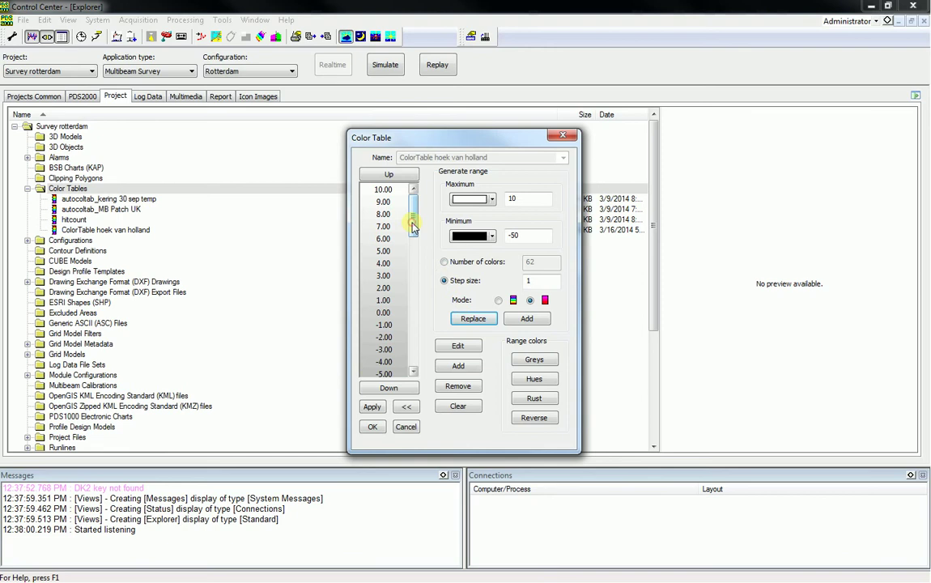
mouse_move(413, 227)
left_mouse_down()
mouse_move(413, 344)
mouse_move(413, 219)
left_mouse_up()
Regenerate the color table with the Rust preset gradient.
left_click(522, 399)
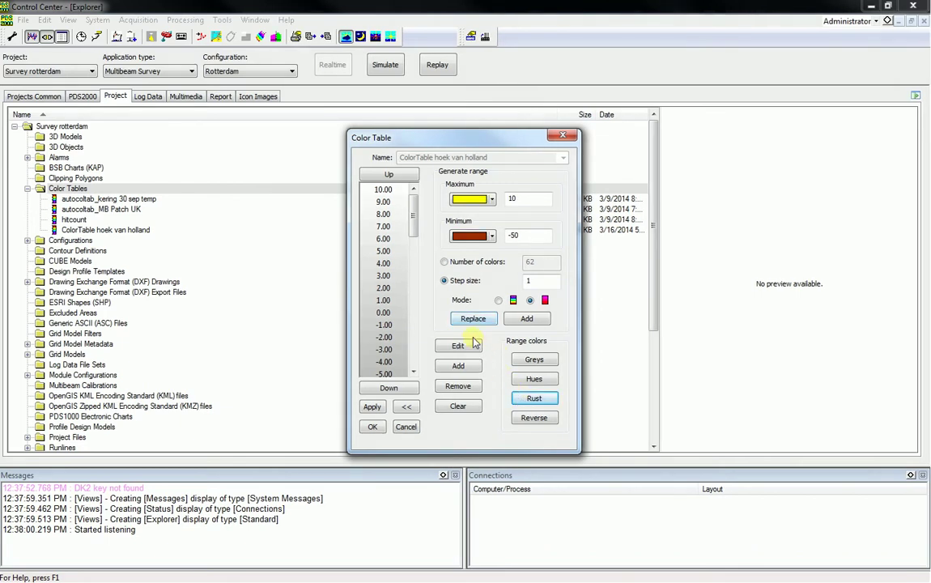
left_click(455, 317)
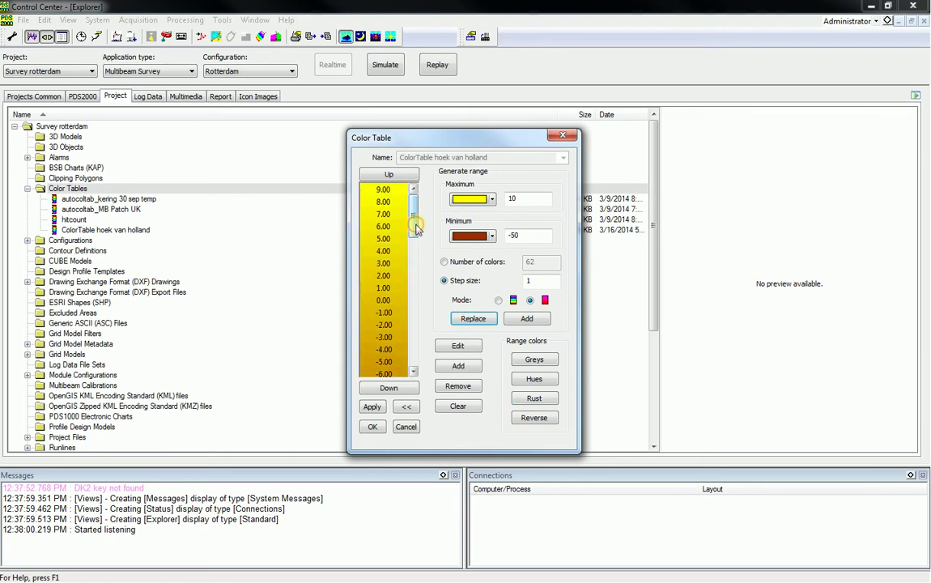
left_click_drag(416, 229, 418, 360)
scroll(419, 359, "up", 15)
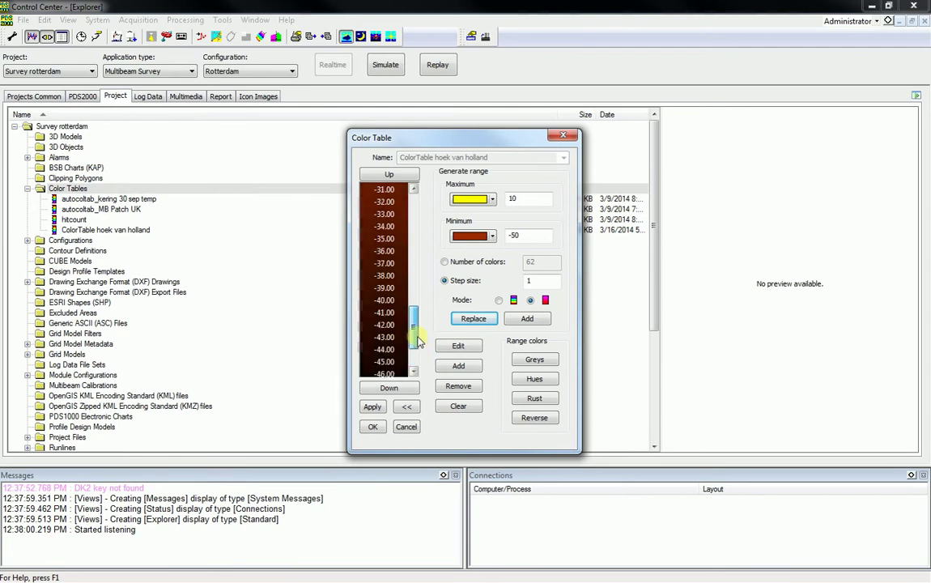
Reverse the rust colours so brown sits at the high values and yellow at the low end.
left_click(520, 418)
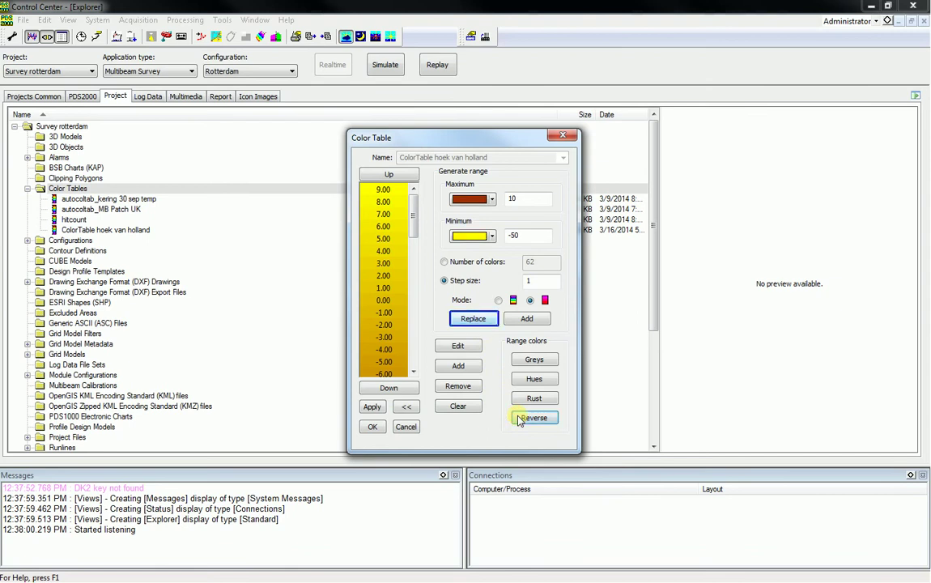
left_click(473, 319)
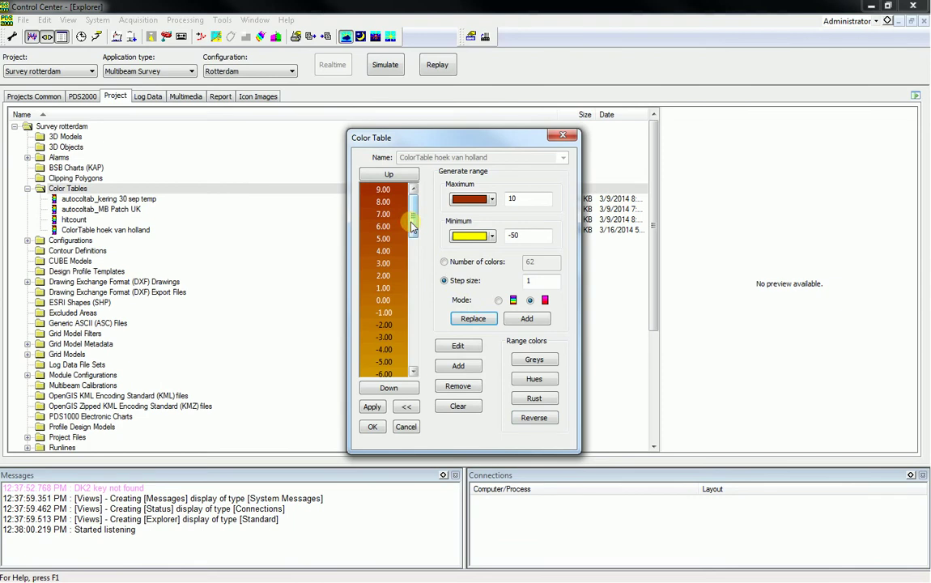
mouse_move(412, 226)
left_mouse_down()
mouse_move(419, 362)
mouse_move(414, 266)
mouse_move(426, 227)
left_mouse_up()
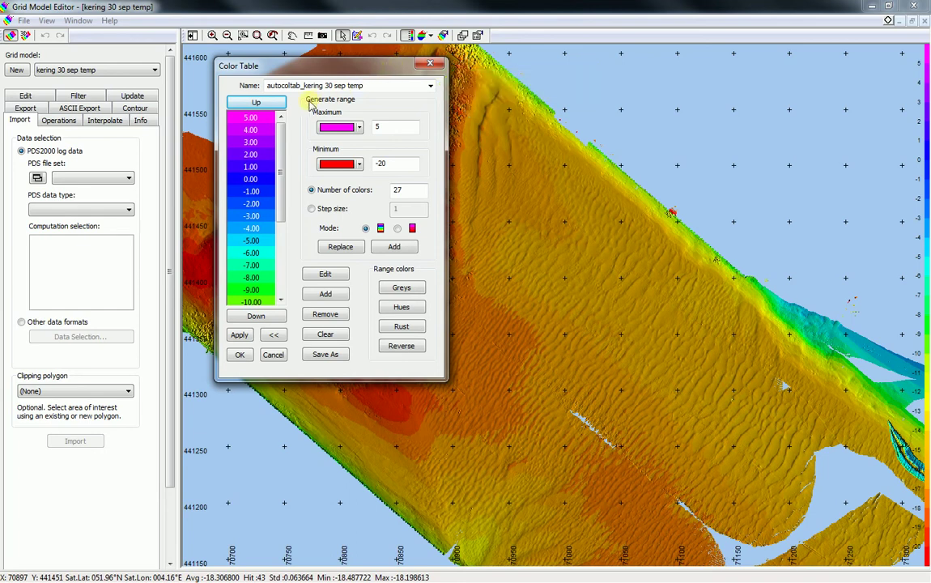
Change the colour of the 5.00 entry from magenta to black.
double_click(245, 117)
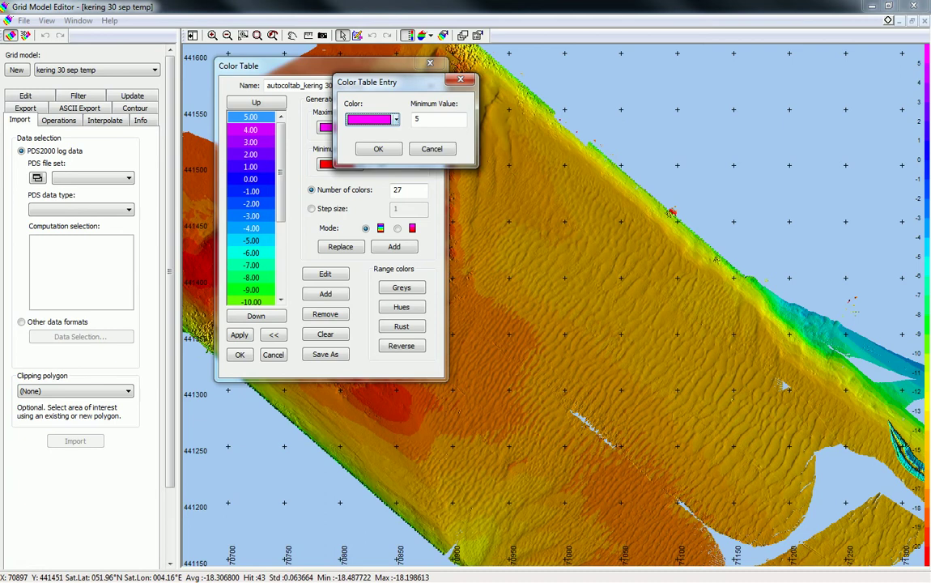
left_click(396, 120)
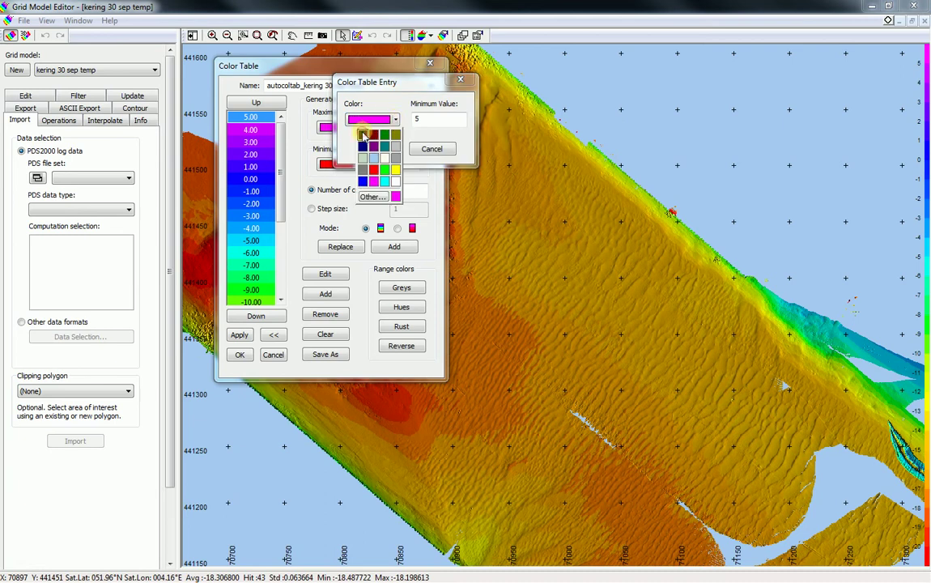
left_click(363, 135)
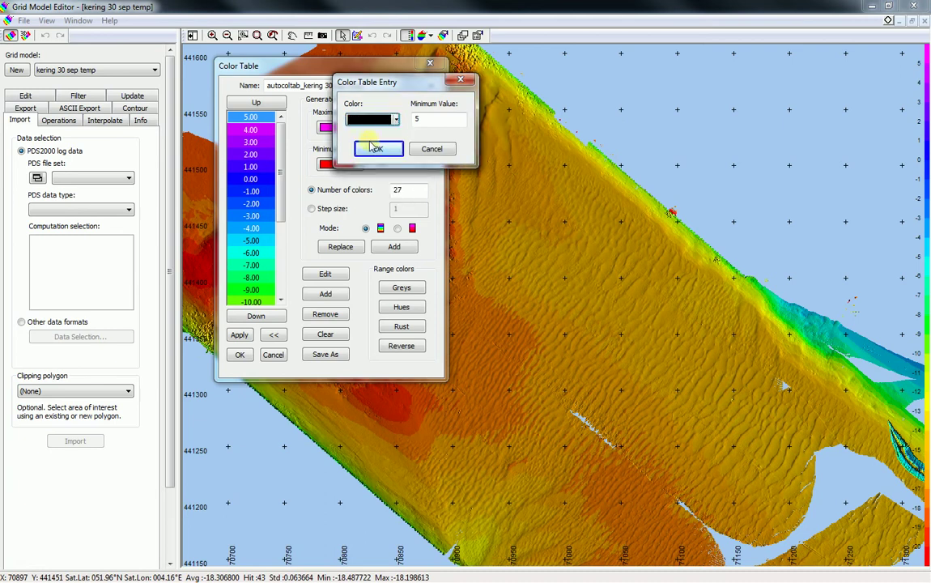
left_click(375, 148)
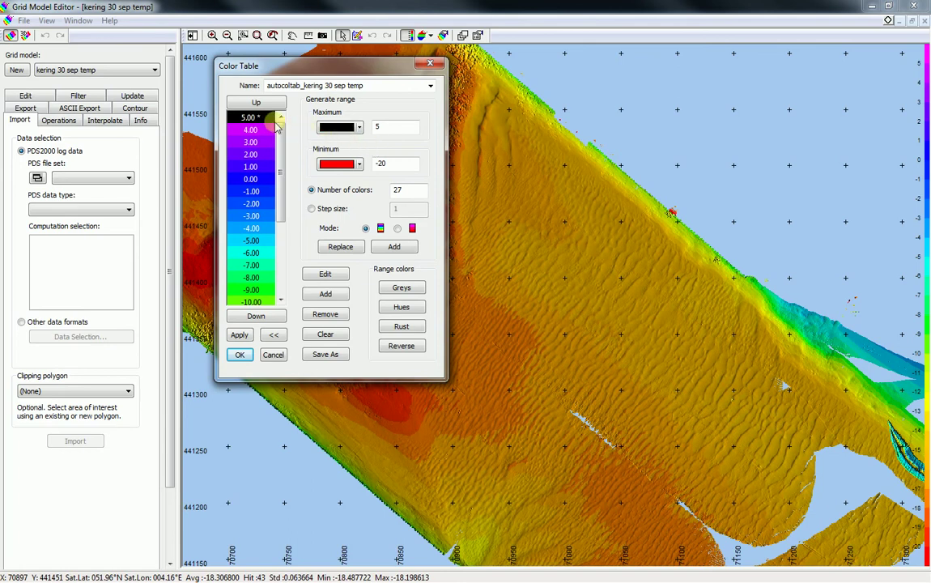
Change the top entry's minimum value from 5.00 to 5.5.
double_click(239, 117)
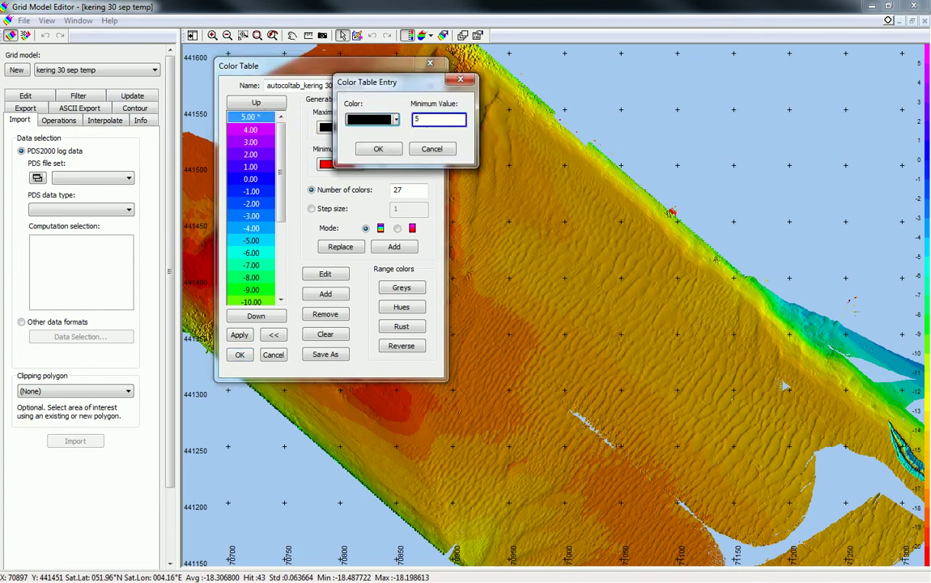
key("BackSpace")
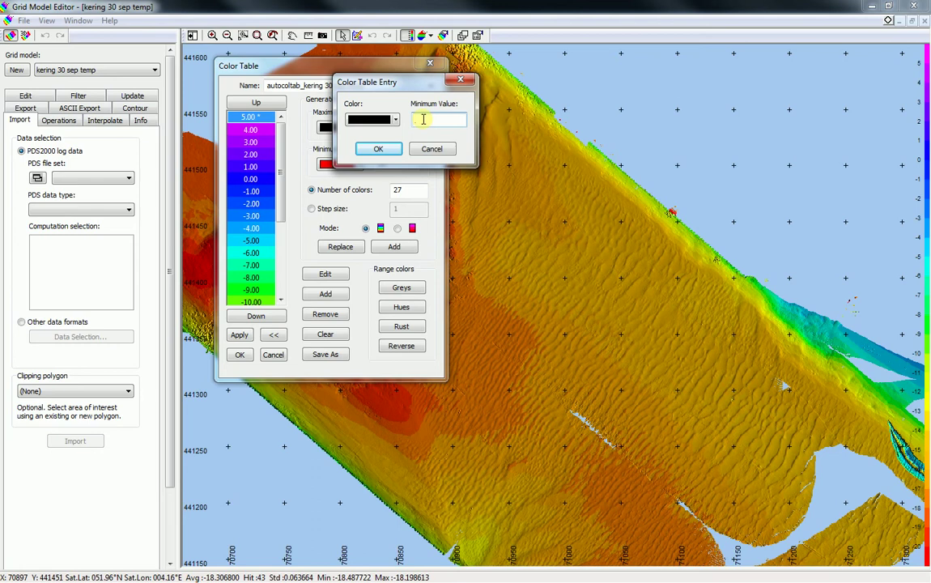
type("5.5")
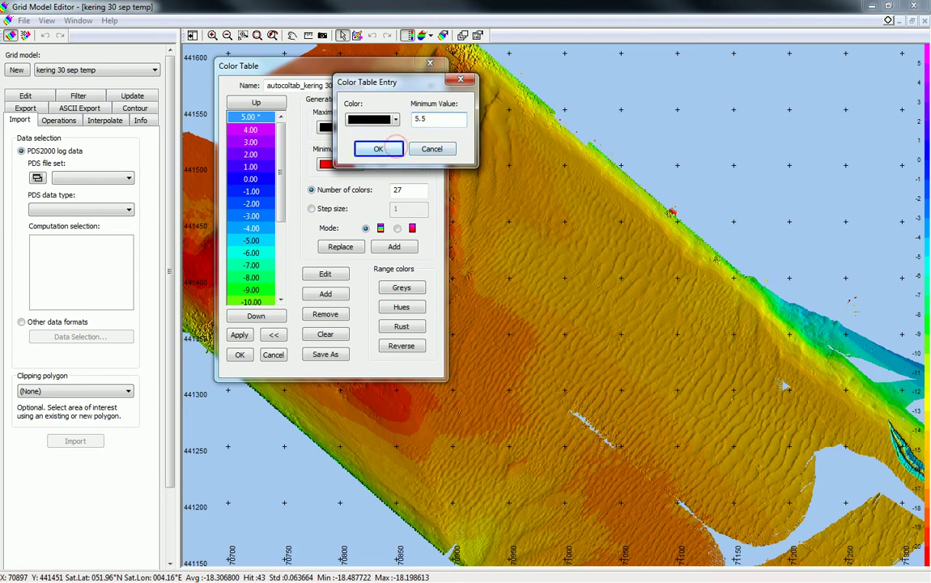
key("Return")
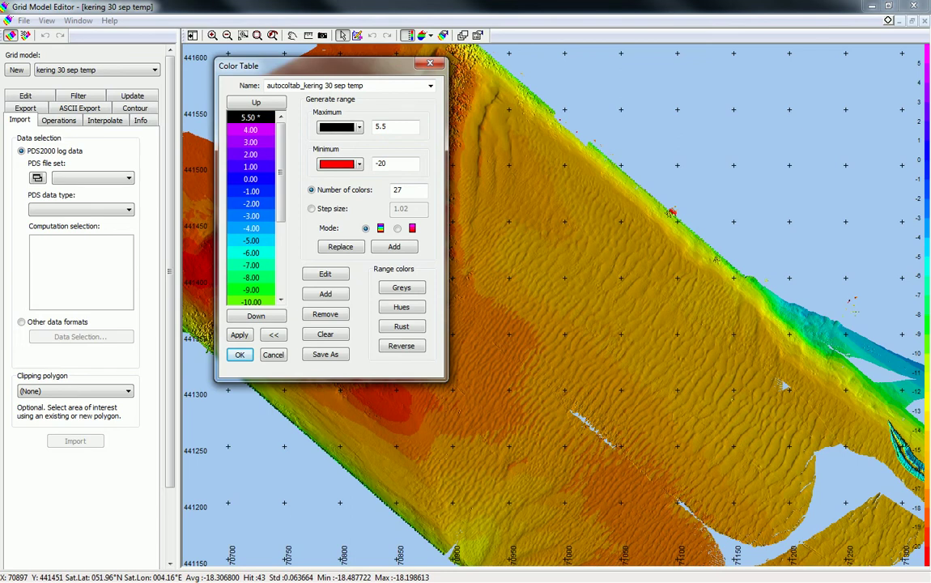
Recolour the 5.50 entry from black to magenta.
left_click(257, 118)
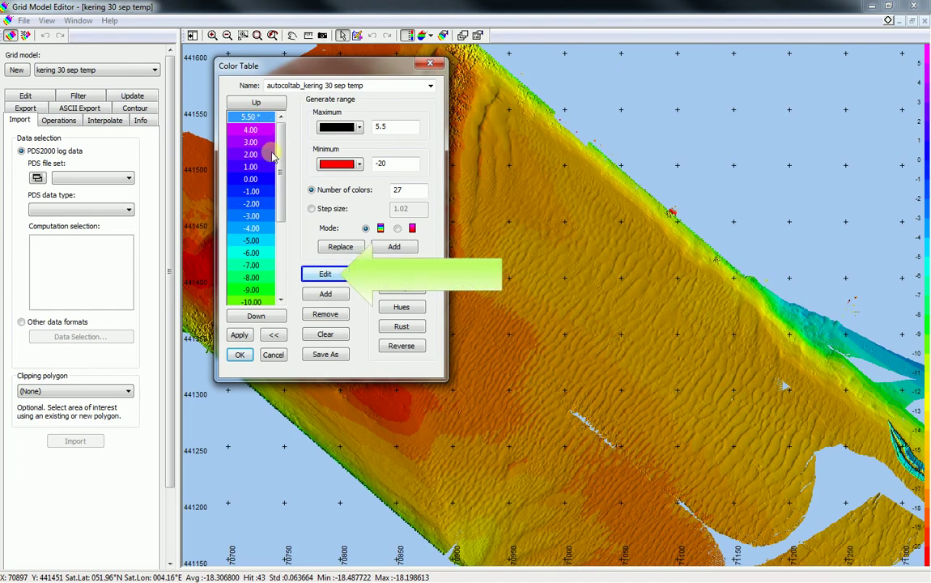
left_click(324, 275)
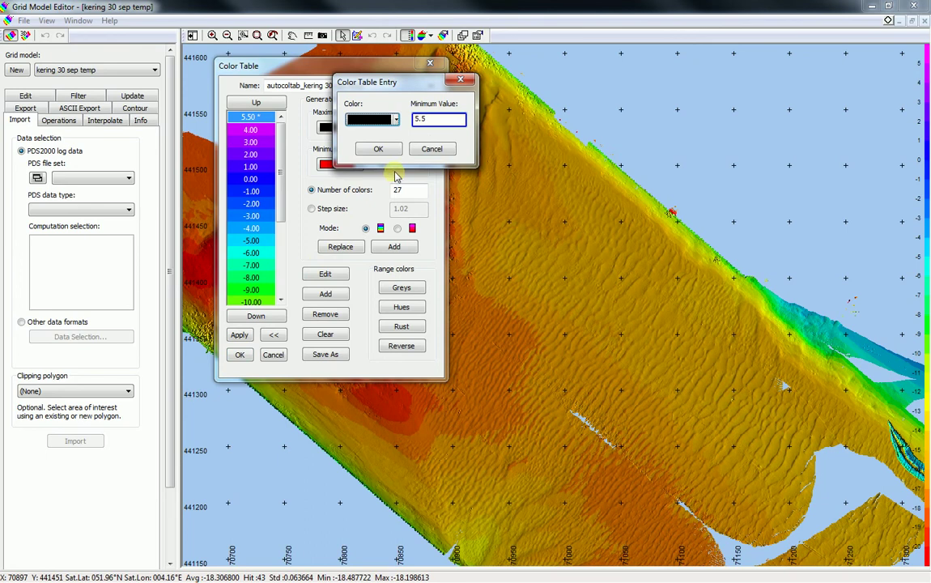
key("shift+Tab")
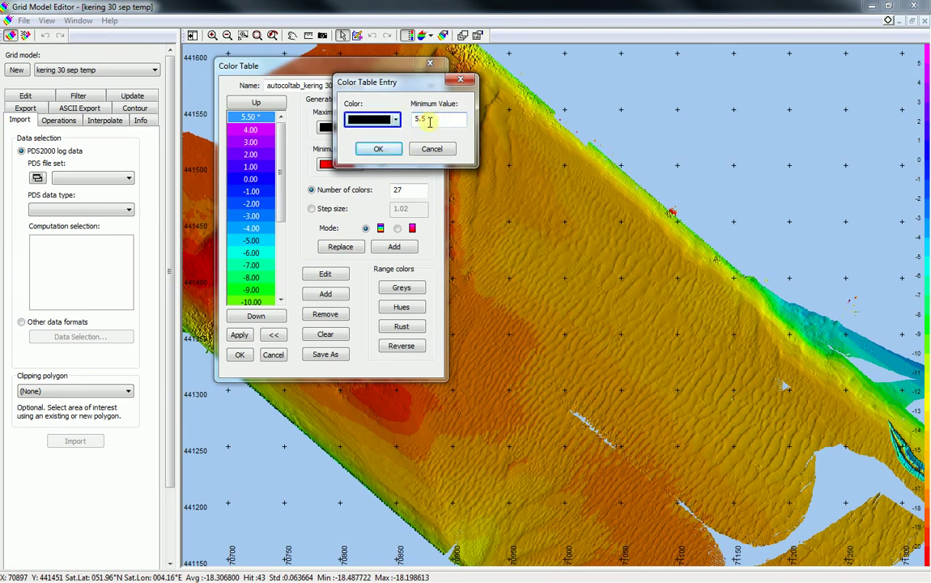
left_click(395, 120)
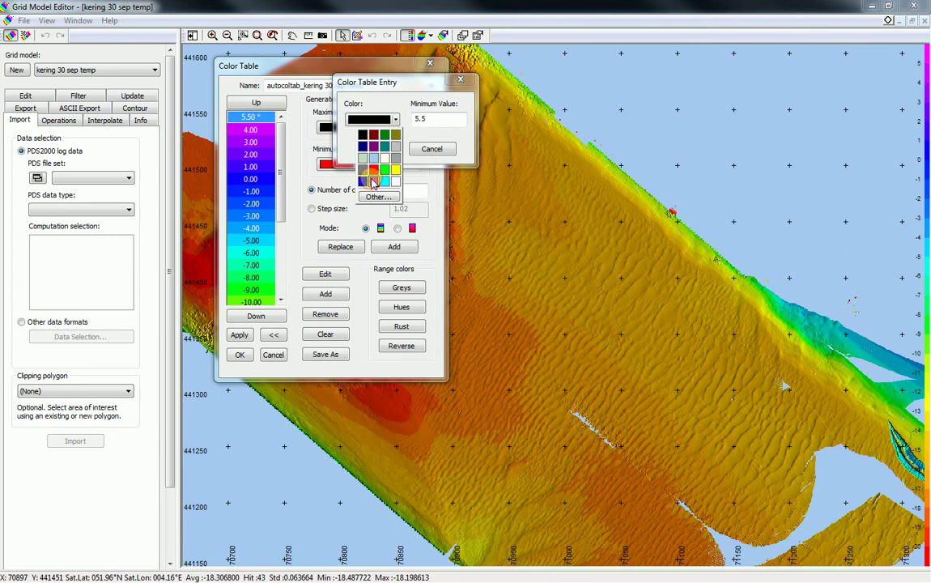
left_click(373, 183)
left_click(381, 149)
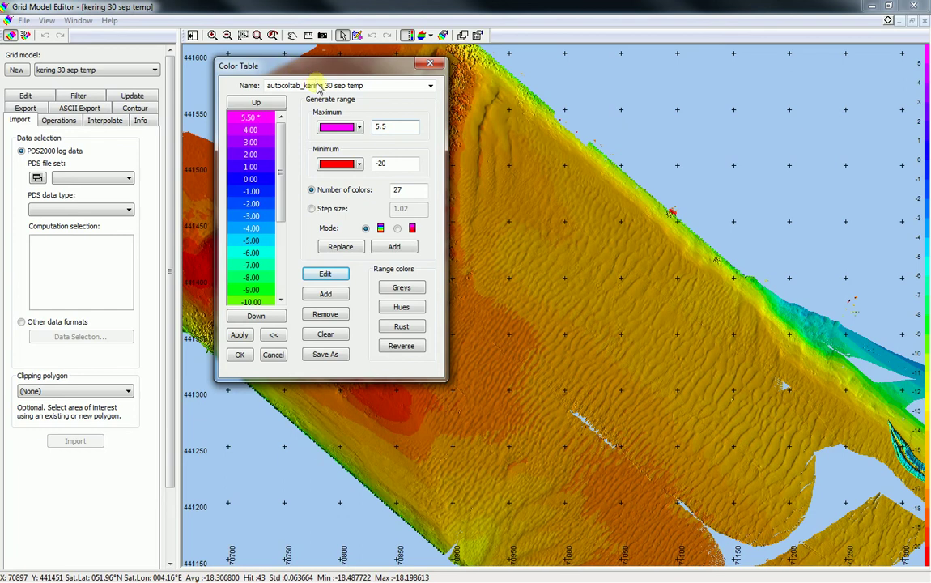
Set the Generate range Maximum to 1 and Minimum to -1.
left_click(397, 127)
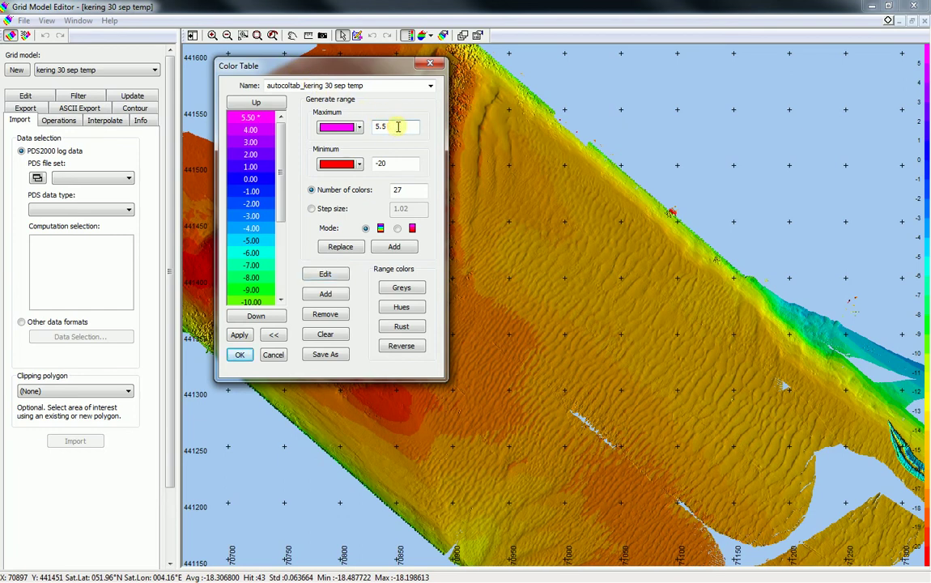
key("BackSpace")
key("BackSpace")
key("BackSpace")
type("1")
left_click(403, 162)
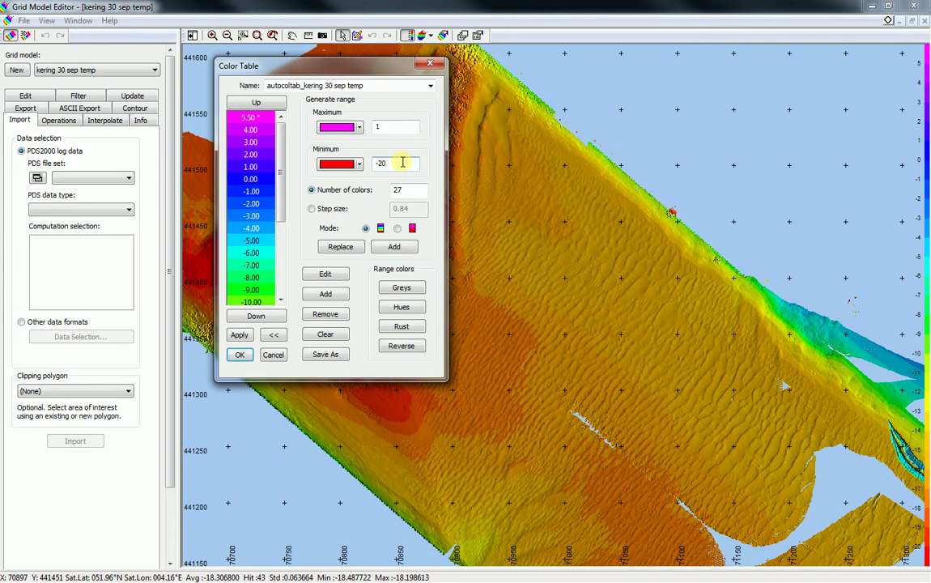
key("BackSpace")
key("BackSpace")
key("BackSpace")
type("-1")
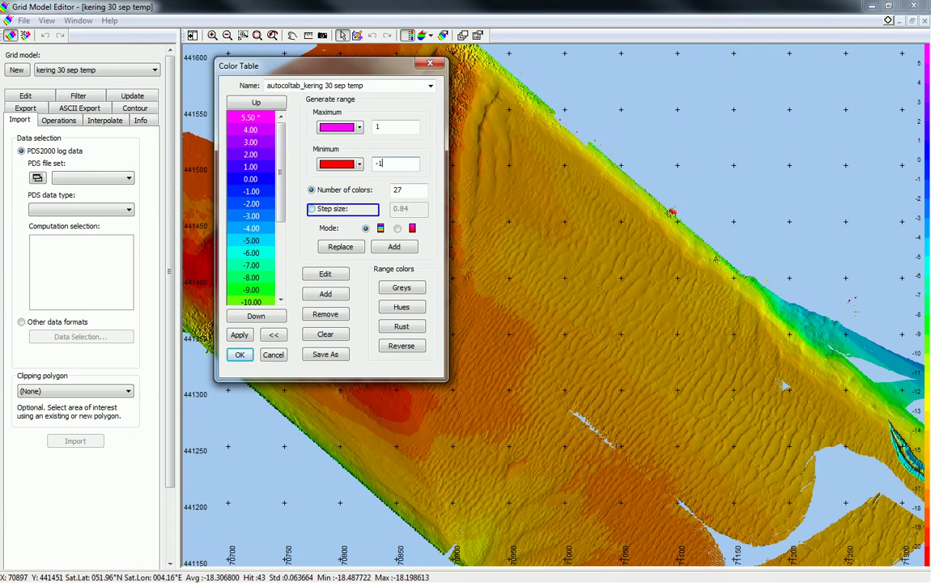
Add the range to the table using a 0.25 step size.
left_click(312, 208)
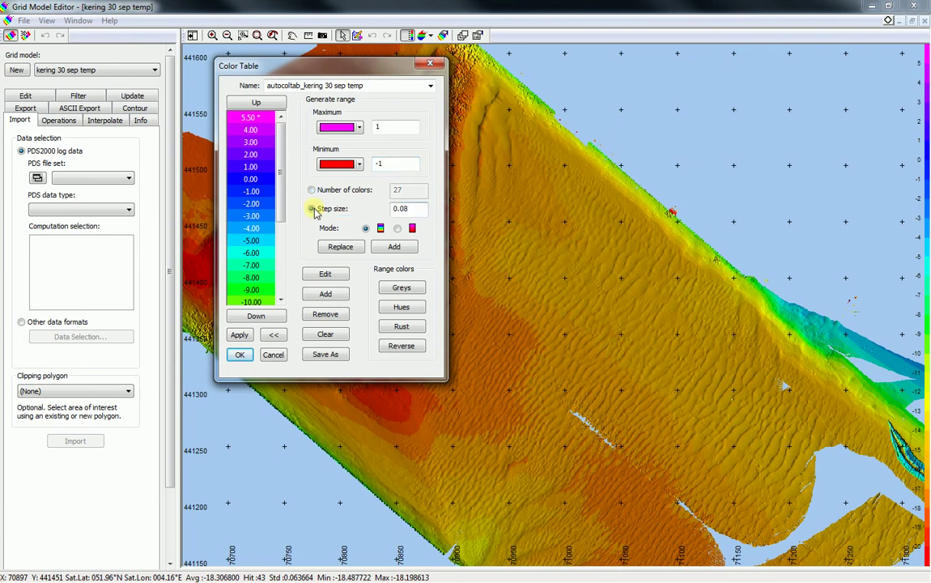
left_click(416, 209)
key("BackSpace")
key("BackSpace")
key("BackSpace")
type(".25")
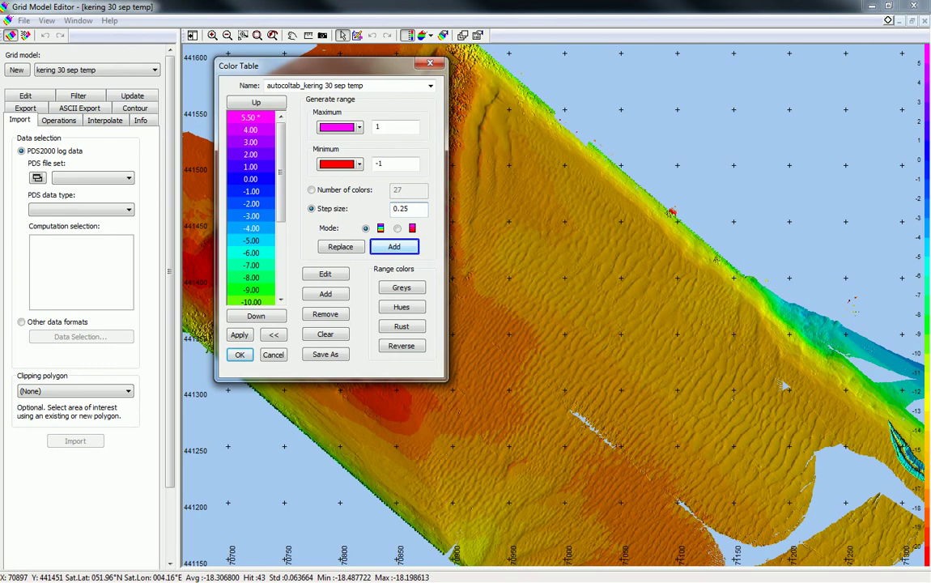
key("Return")
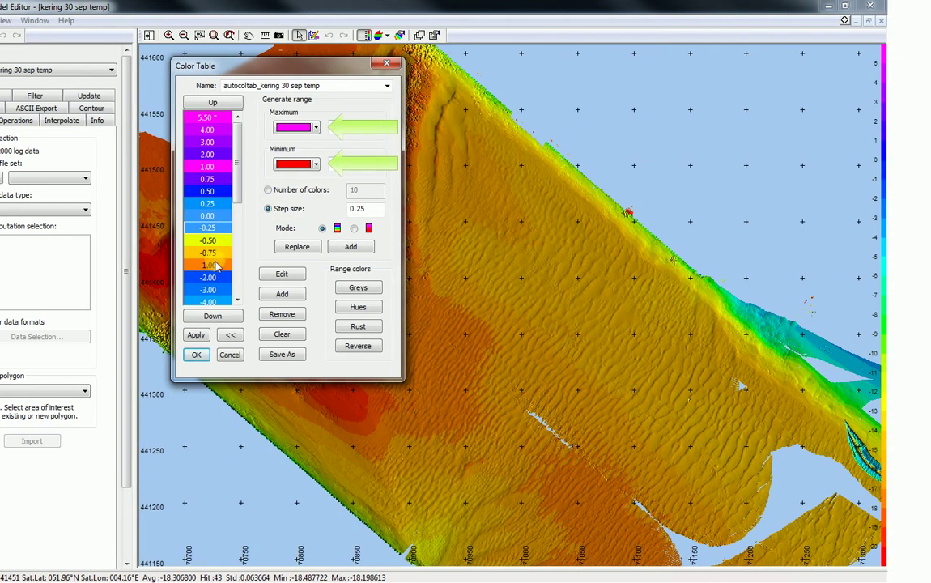
Insert a teal 4.50 entry between 5.50 and 4.00, then delete it, leaving 33 colours.
left_click(260, 266)
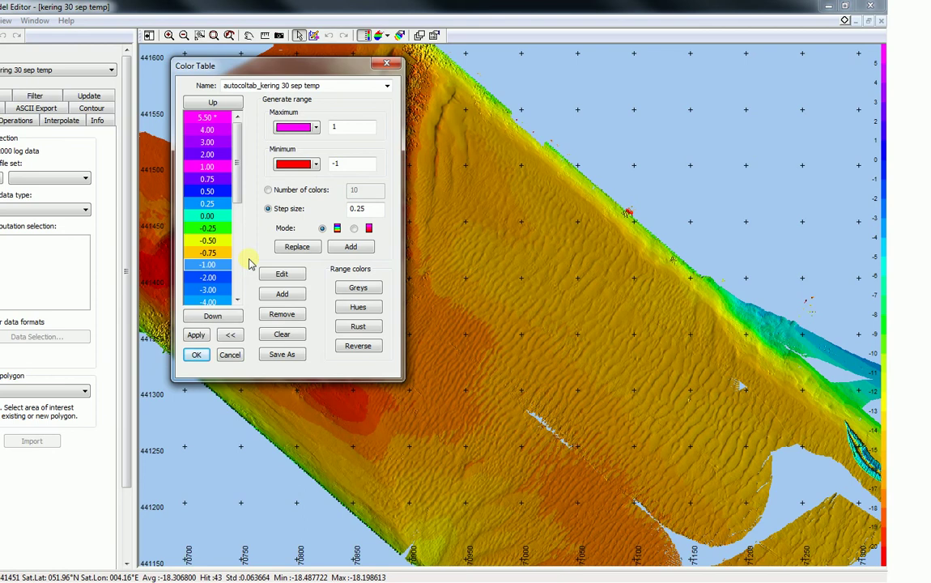
left_click(212, 128)
left_click(280, 294)
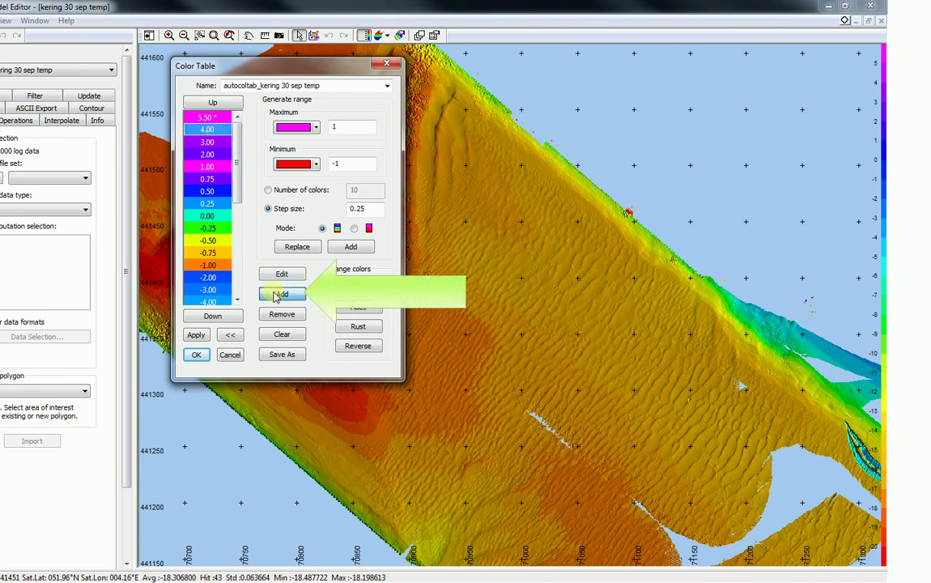
left_click(386, 120)
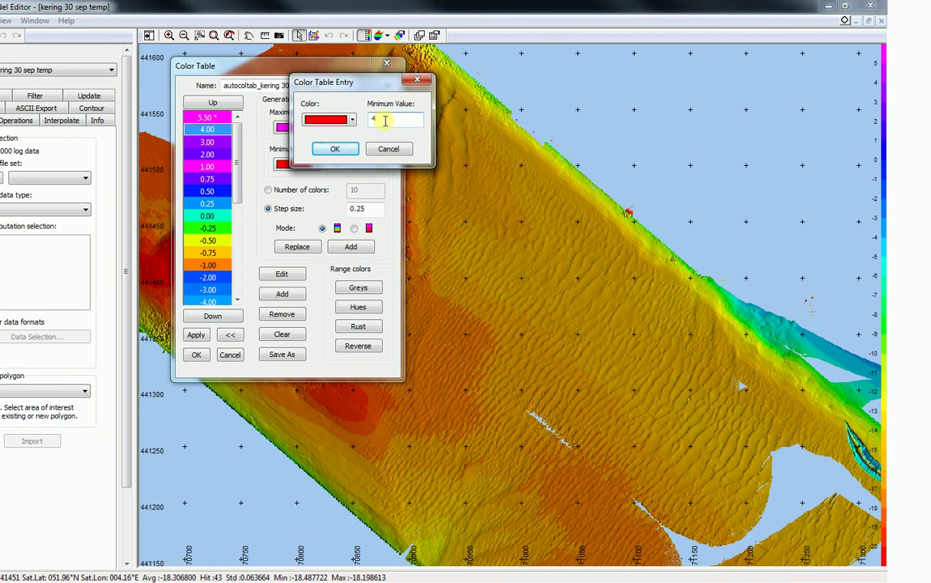
type("5")
left_click(351, 119)
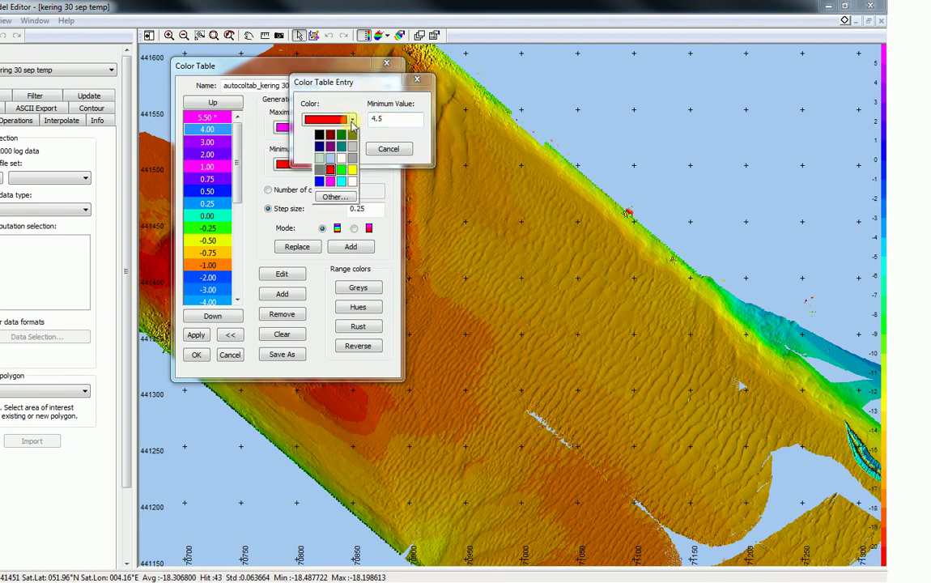
left_click(341, 145)
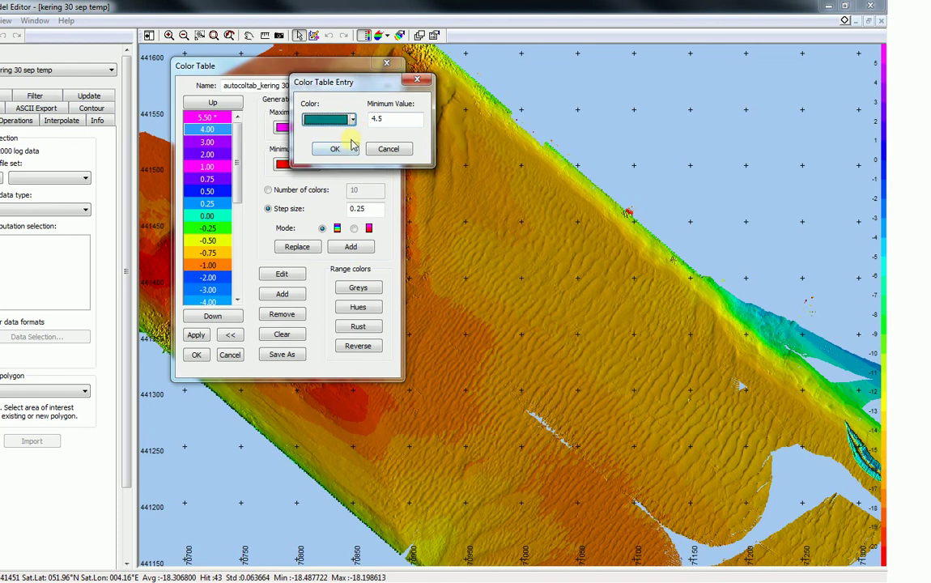
left_click(350, 150)
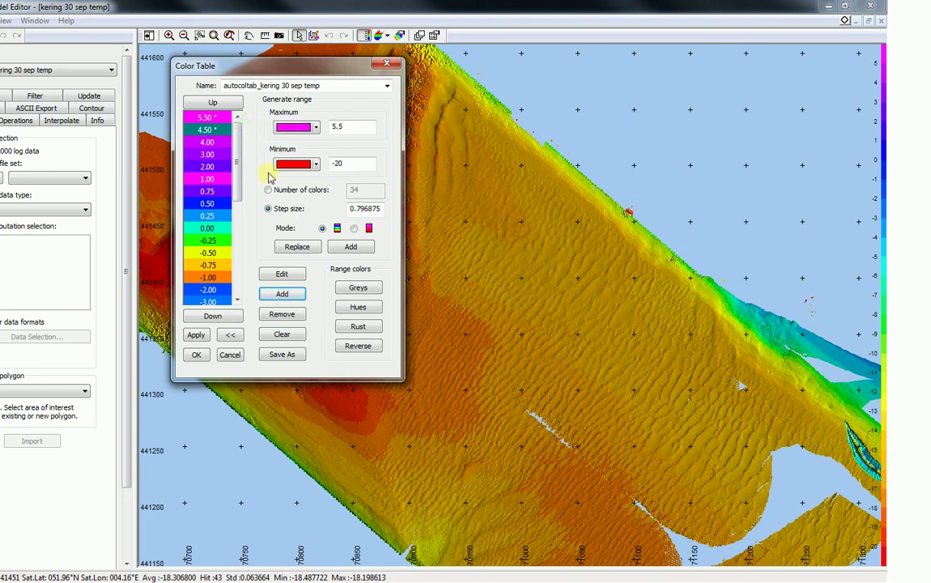
left_click(240, 148)
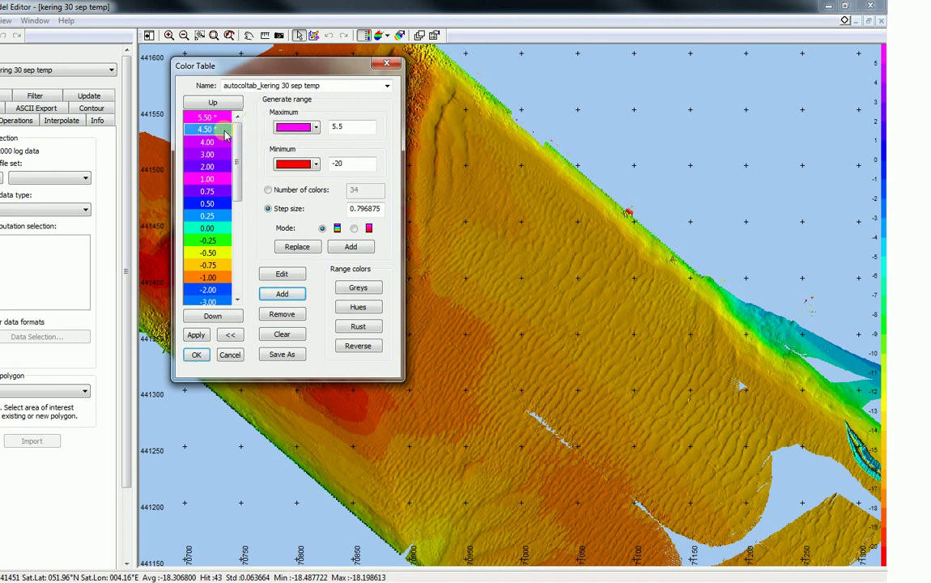
left_click(266, 314)
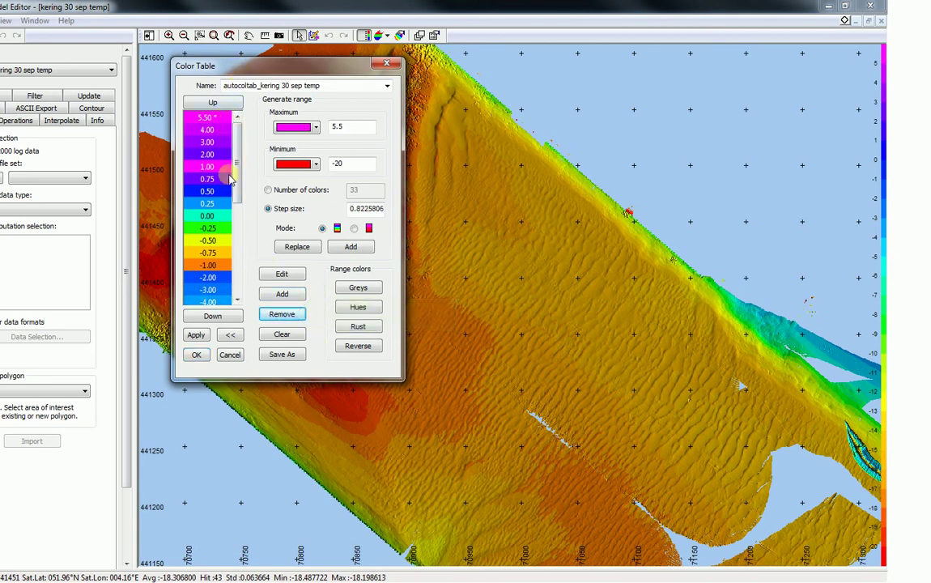
Remove all colors from the color table list, then cancel the Color Table editor without saving.
left_click(298, 340)
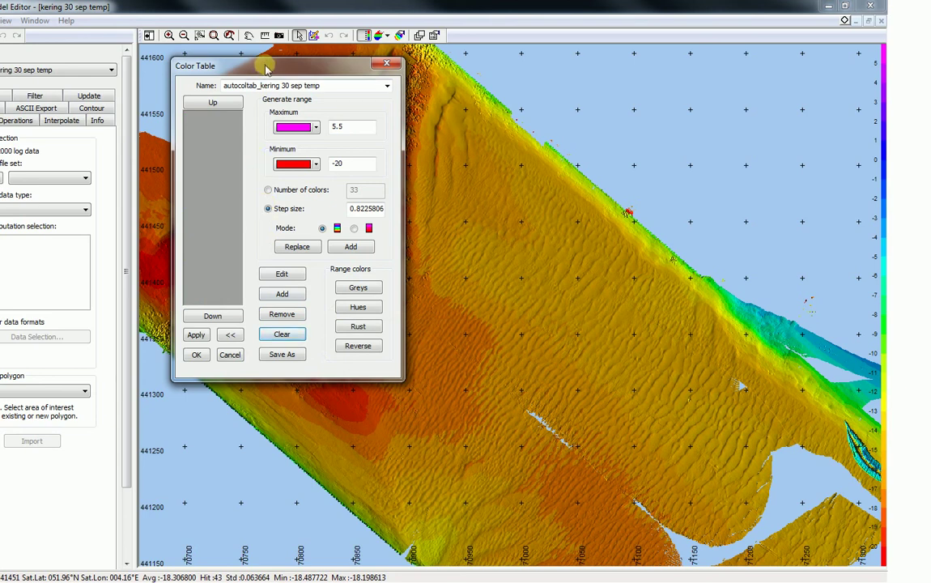
left_click(230, 356)
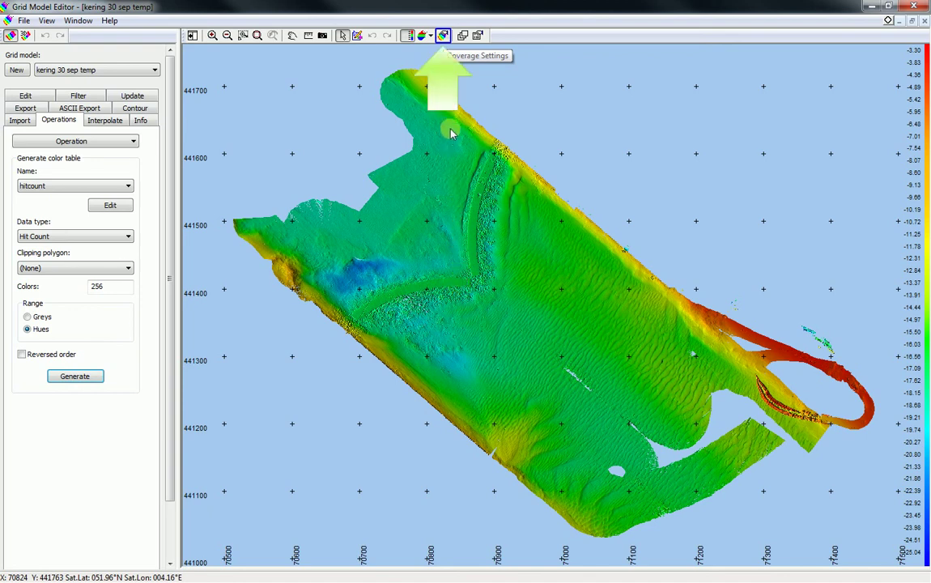
In coverage settings for kering 30 sep temp, set Z Values to the autocoltab_kering 30 sep temp color table.
left_click(443, 36)
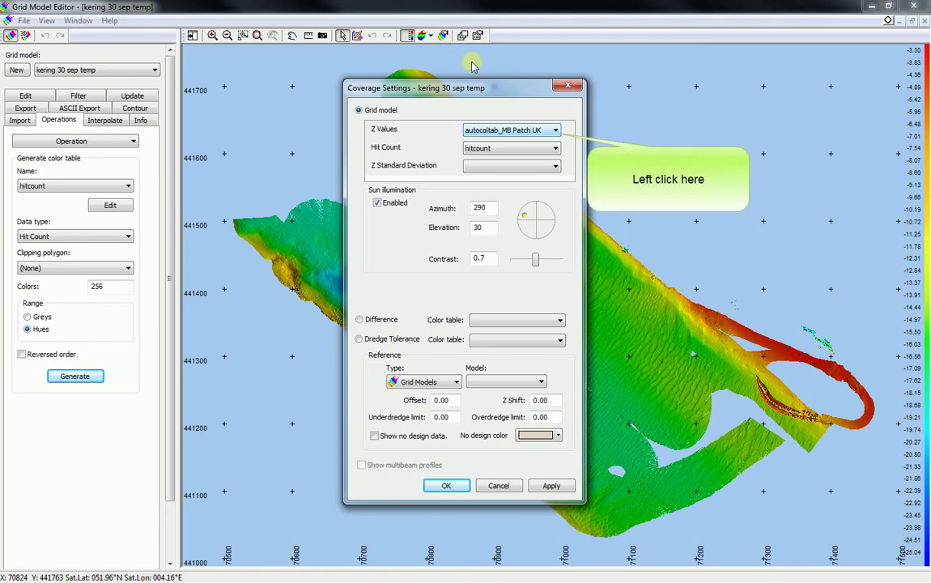
left_click(554, 130)
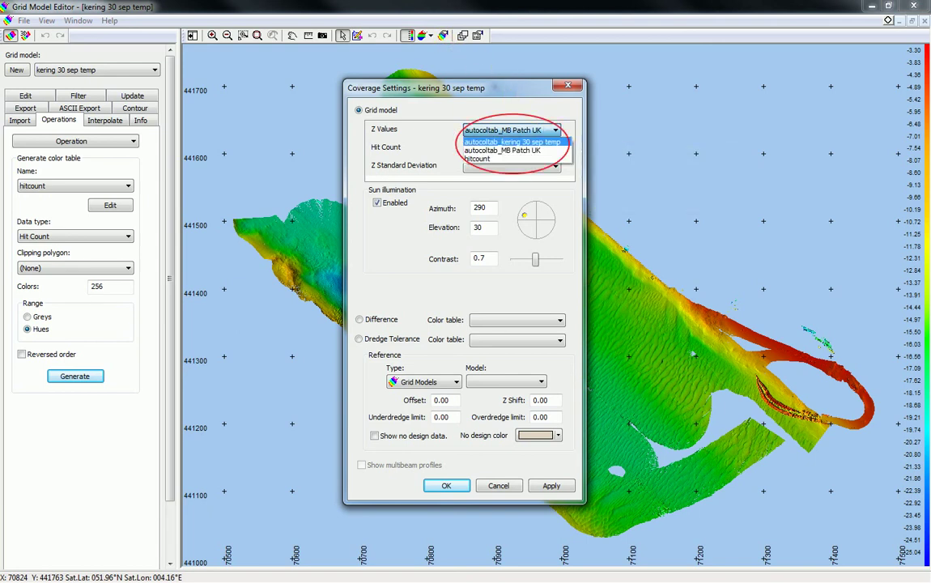
left_click(544, 142)
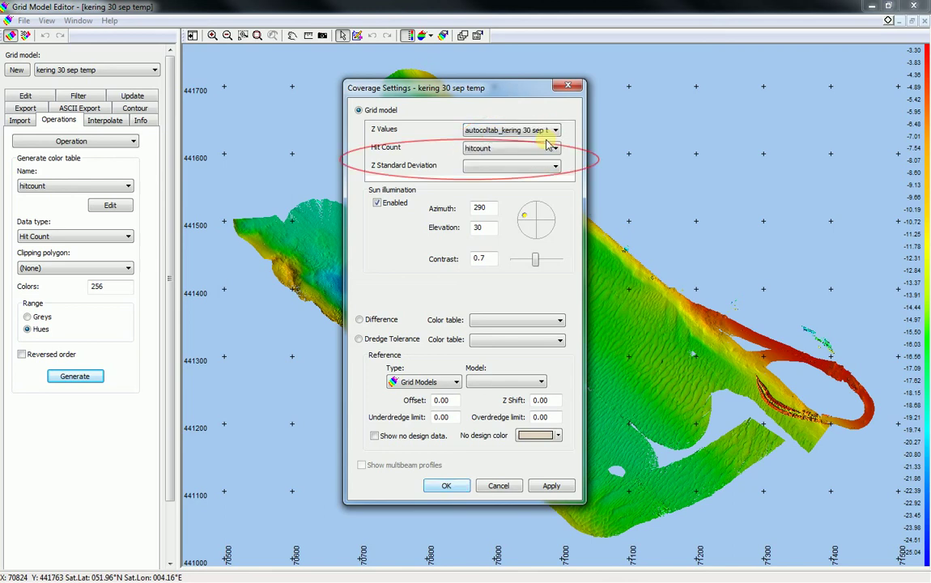